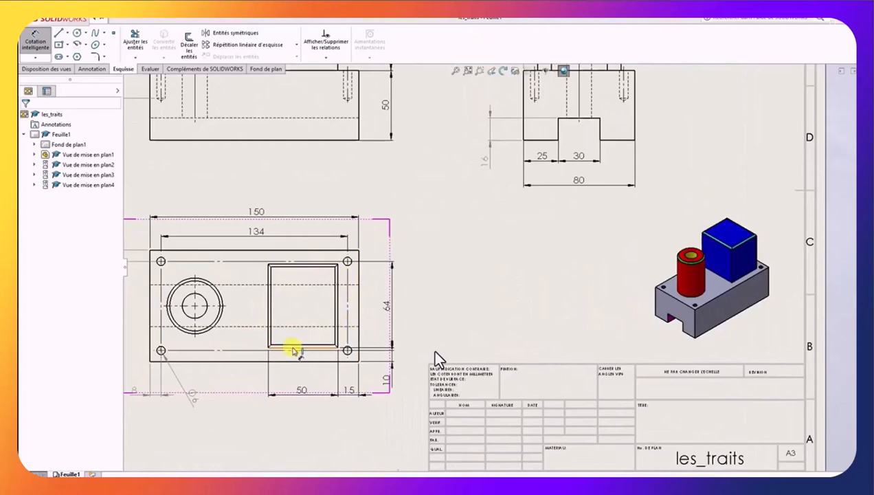
Examine the views and dimensions of the rectangular block in the les_traits drawing
scroll(293, 347, up, 4)
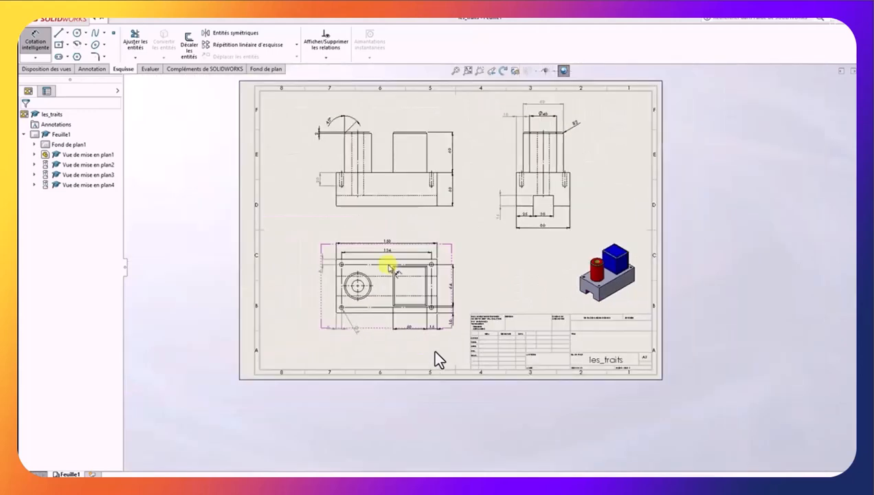
scroll(386, 263, down, 2)
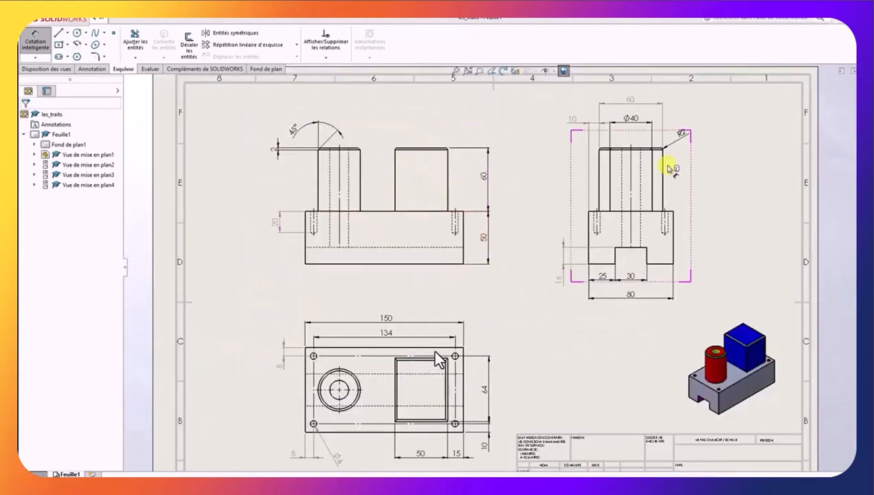
scroll(670, 161, down, 2)
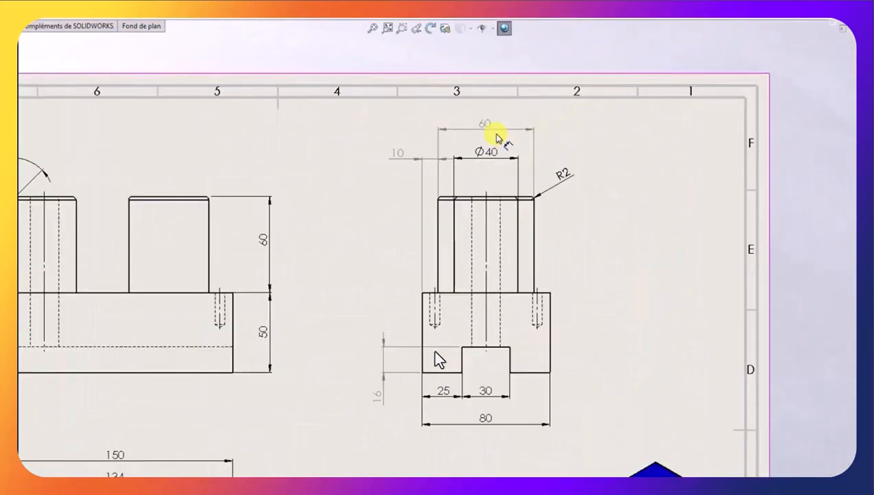
scroll(488, 199, up, 3)
scroll(402, 337, down, 5)
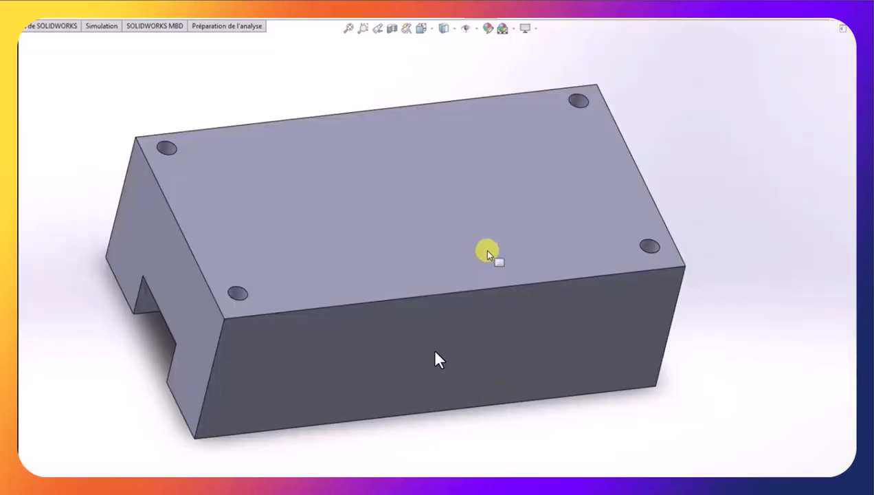
Sketch a centre rectangle about 48 by 46 mm on the base's top face, viewed normal to that face
click(479, 264)
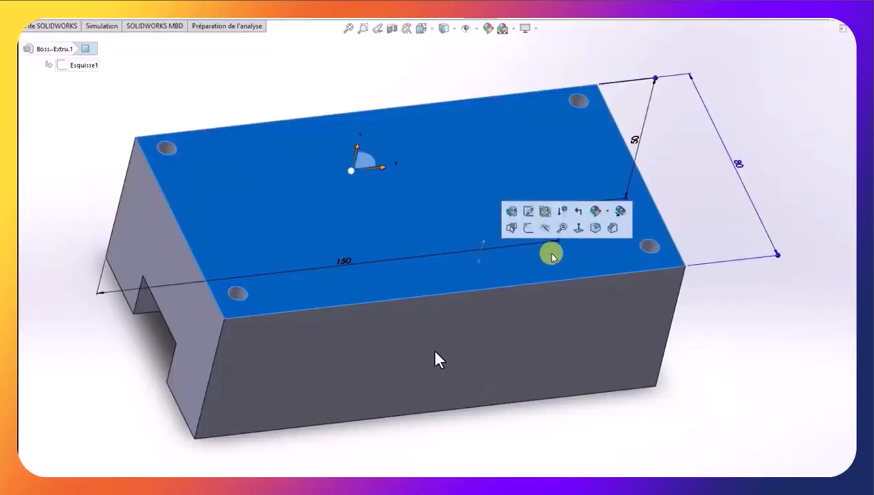
click(580, 229)
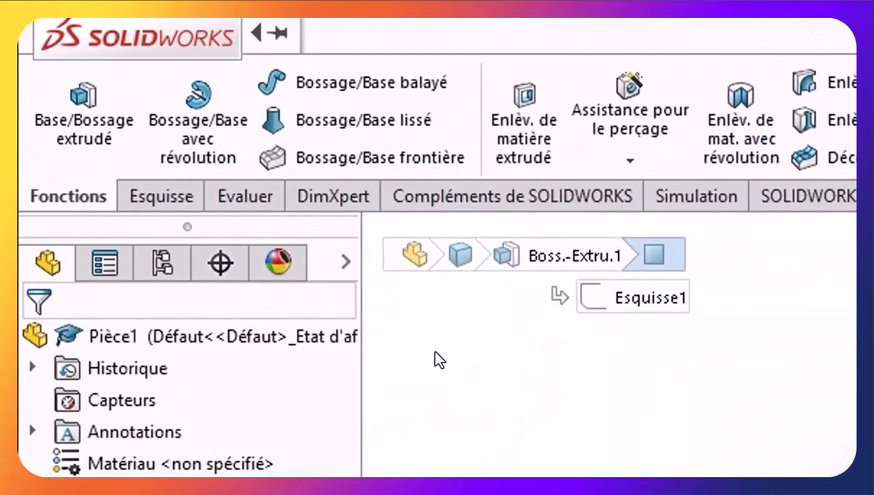
click(175, 198)
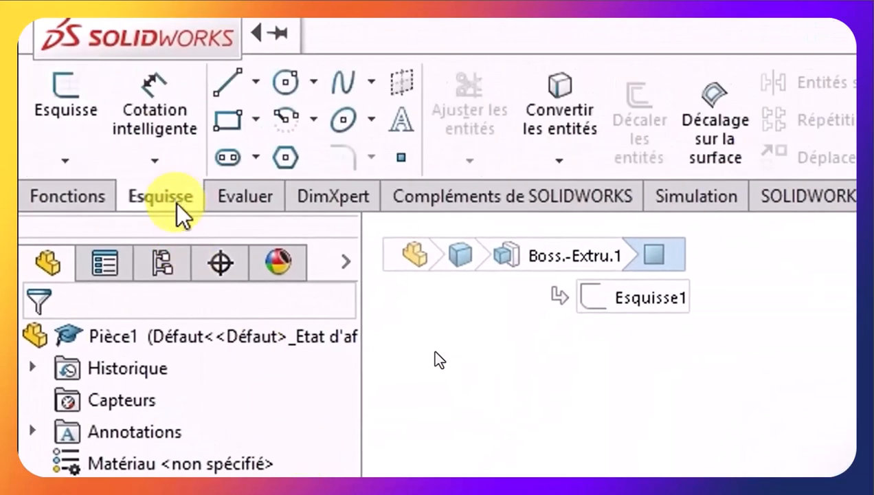
click(258, 123)
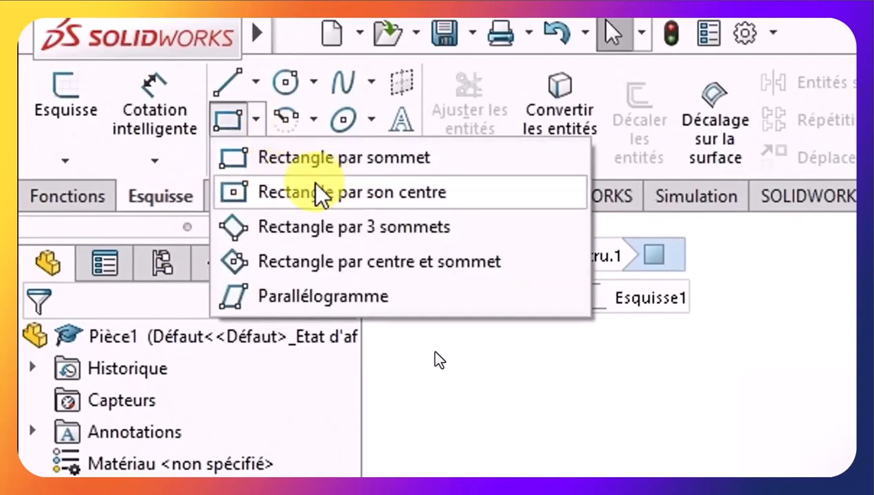
click(346, 192)
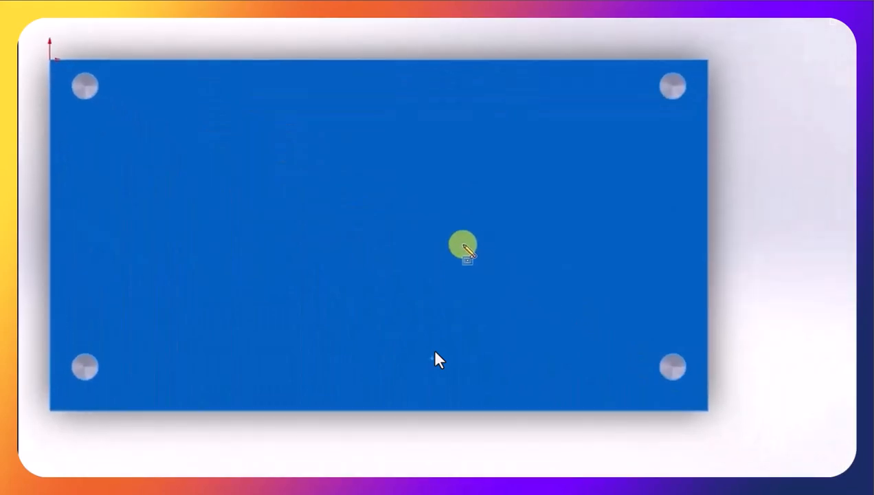
click(462, 244)
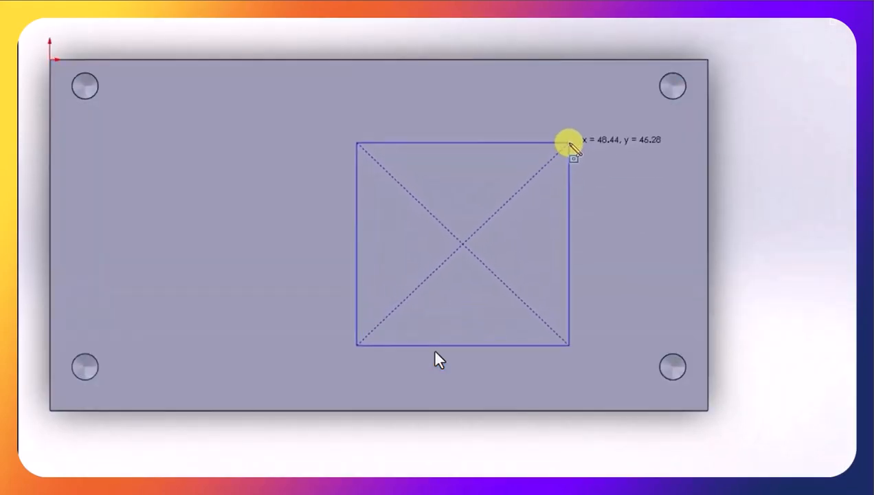
click(569, 146)
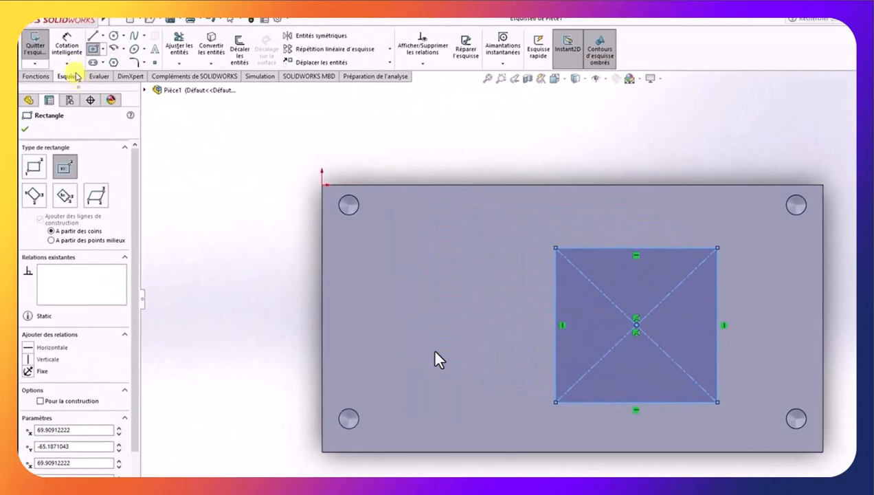
Dimension the rectangle's right side to 60 mm
click(67, 43)
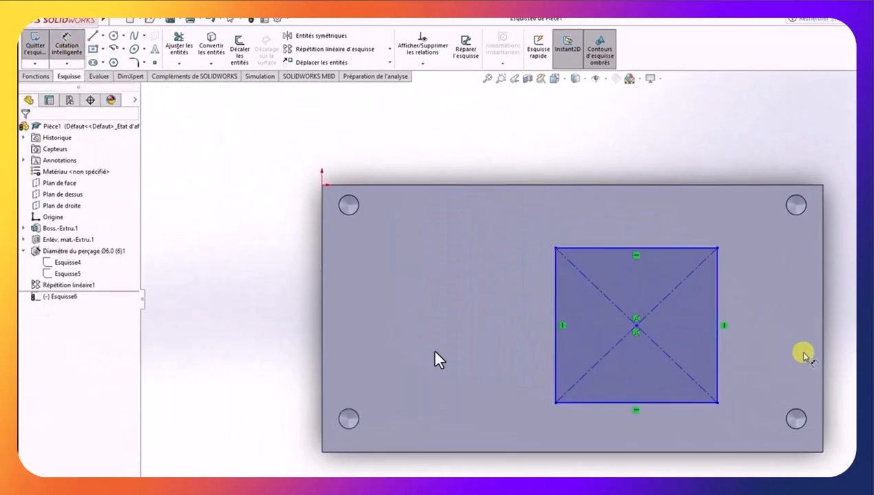
click(718, 335)
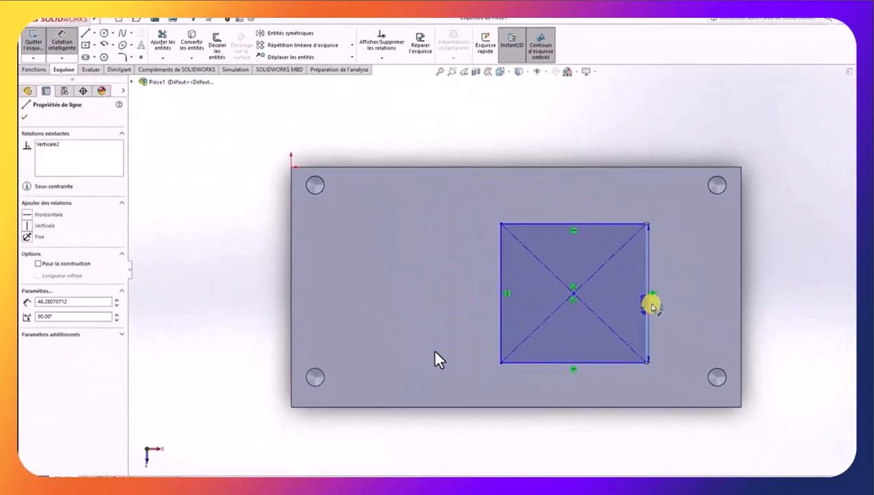
click(803, 294)
text(60)
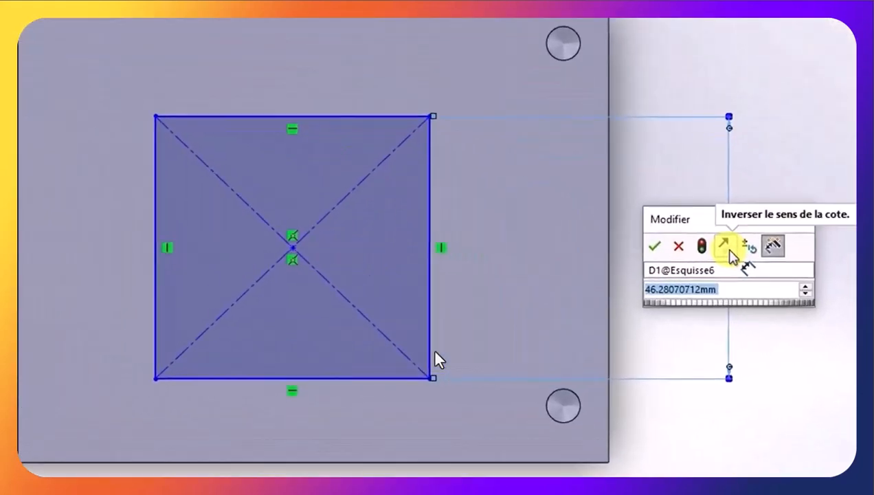
key(Return)
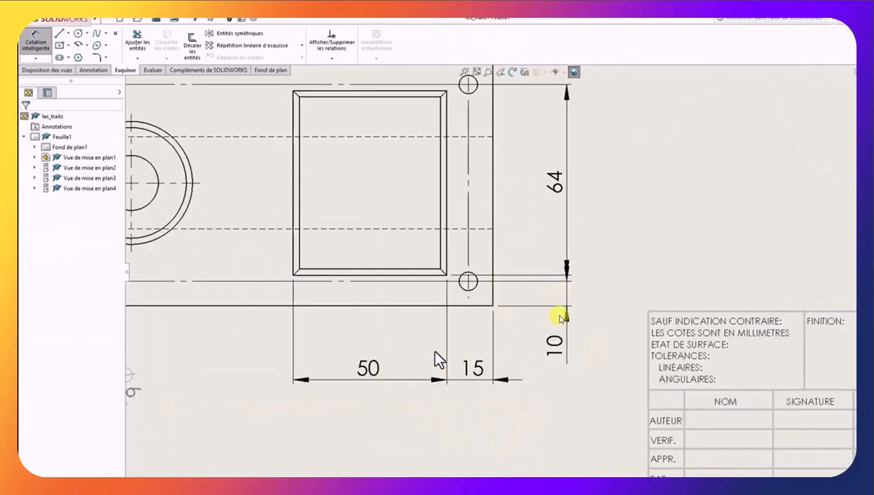
Check the block's width in the drawing and dimension the rectangle's lower side to 50 mm
scroll(560, 318, down, 1)
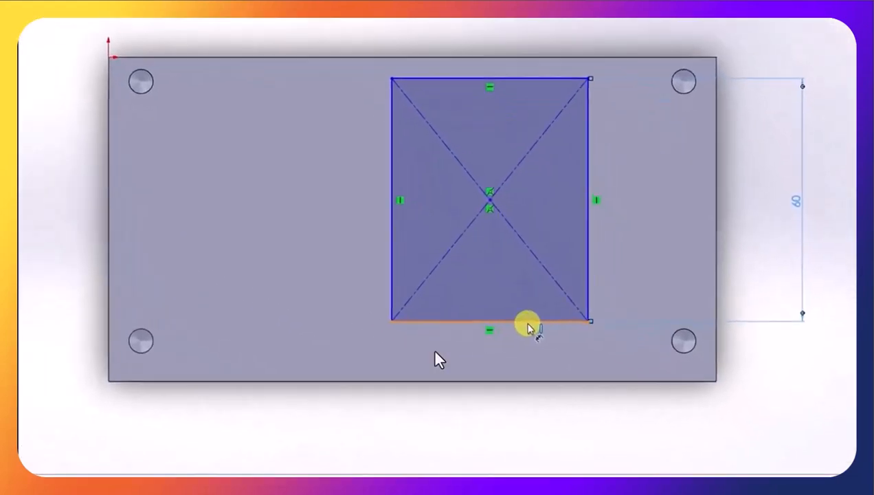
click(605, 366)
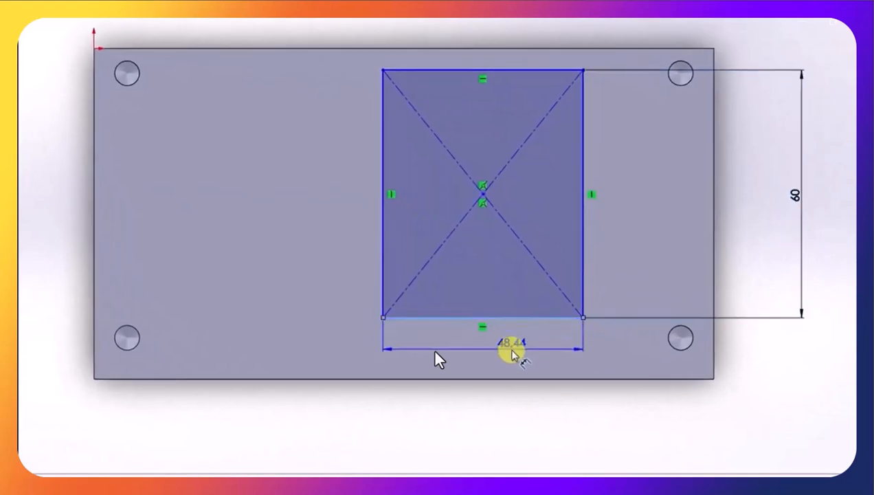
click(495, 409)
text(50)
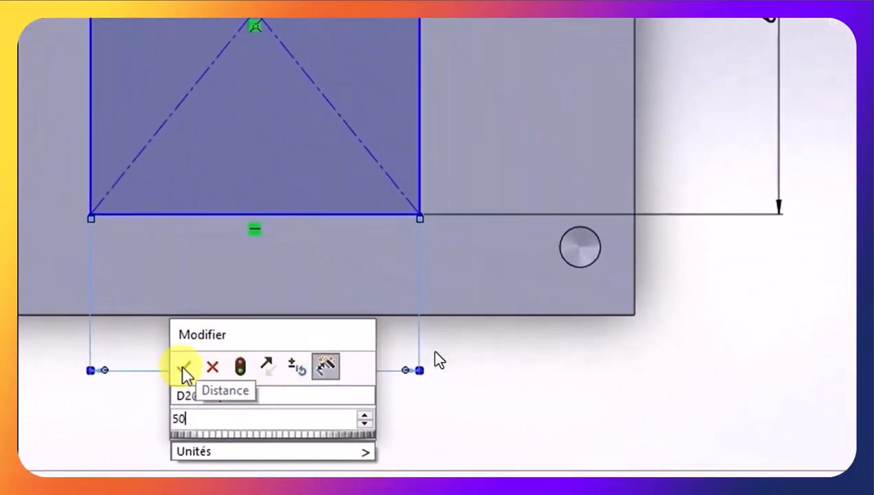
click(184, 373)
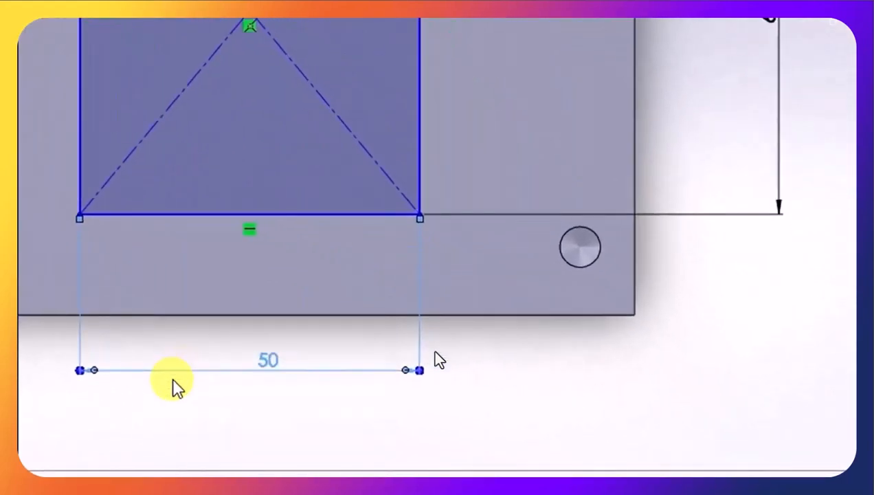
Dimension the distance between the rectangle's right side and the base's right edge to 15 mm
click(637, 134)
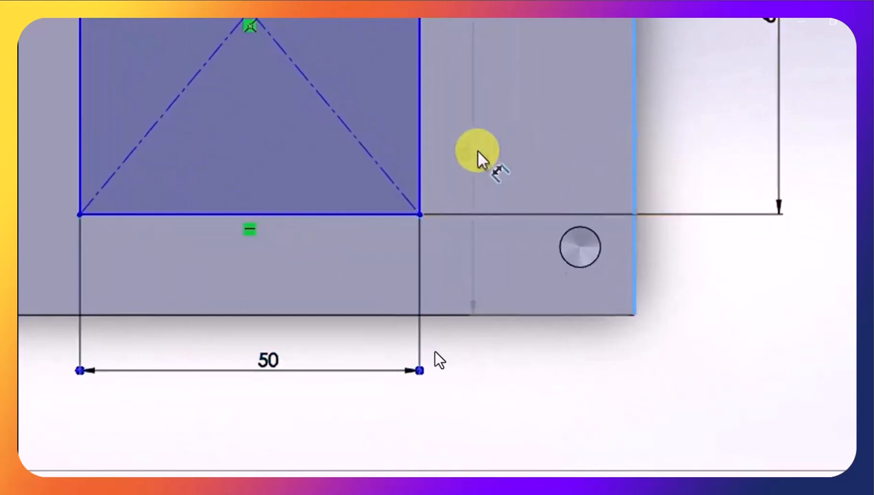
click(419, 154)
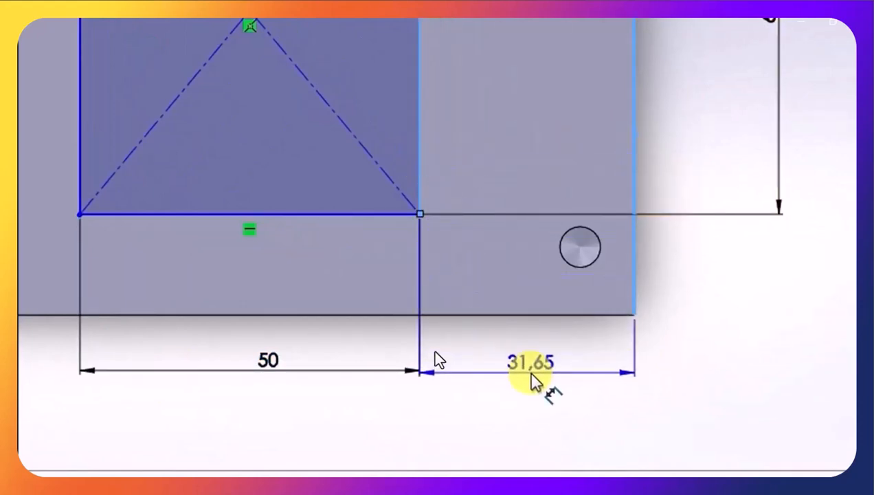
click(530, 380)
text(15)
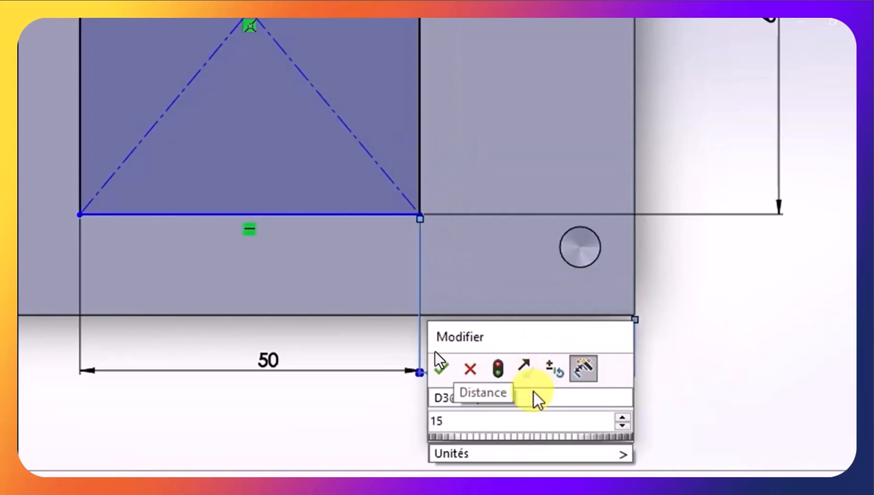
click(441, 366)
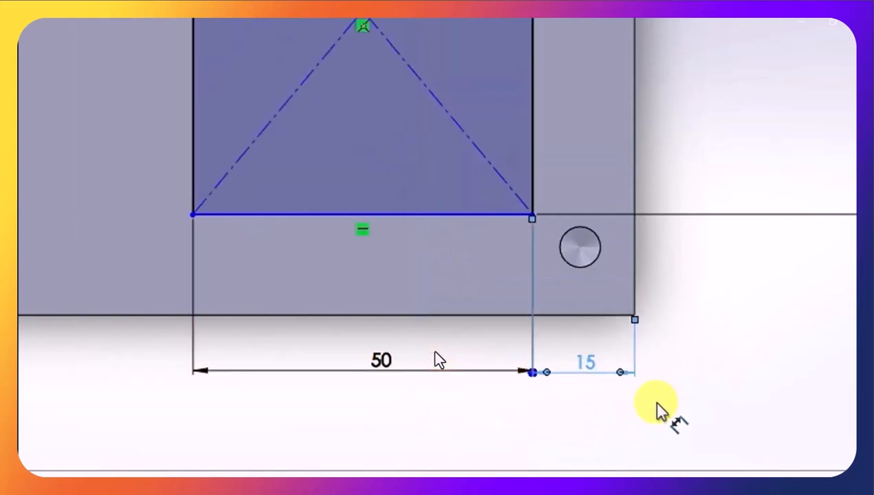
Dimension the distance between the rectangle's lower side and the base's lower edge to 10 mm
click(485, 316)
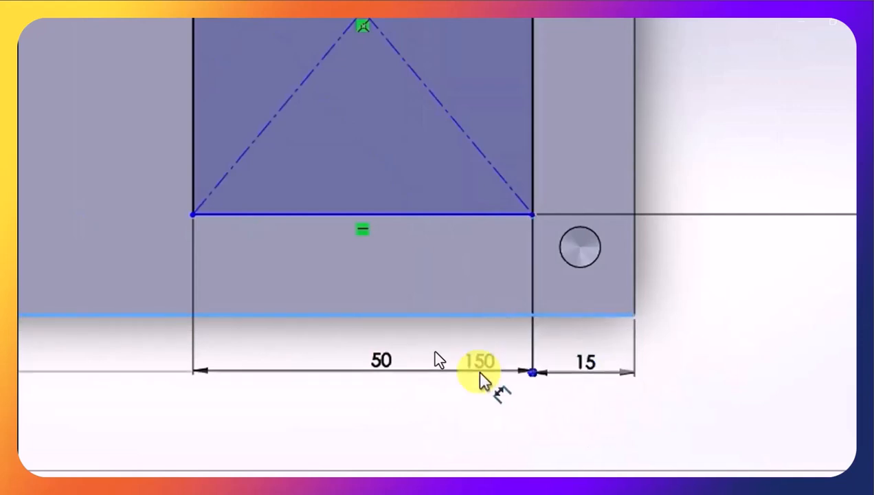
click(443, 226)
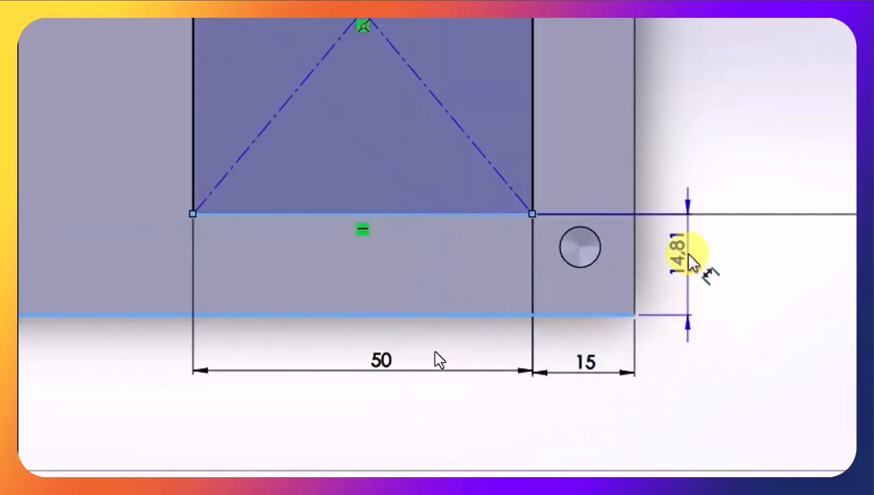
click(721, 268)
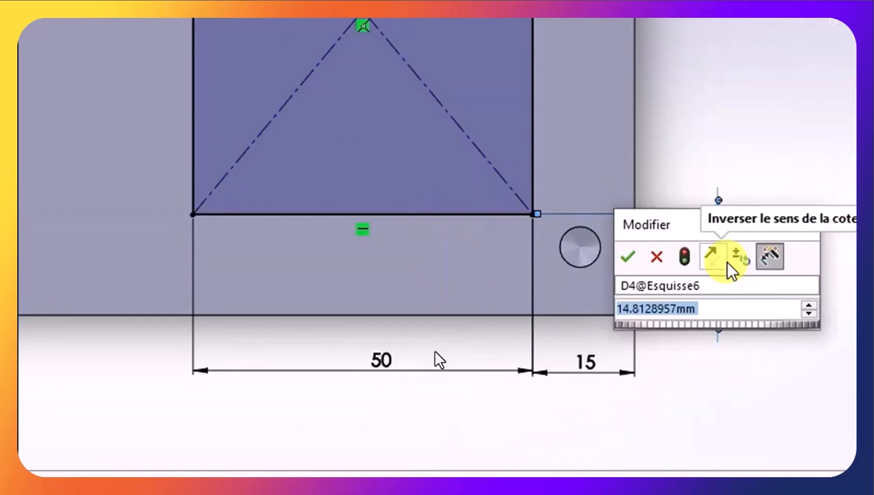
text(10)
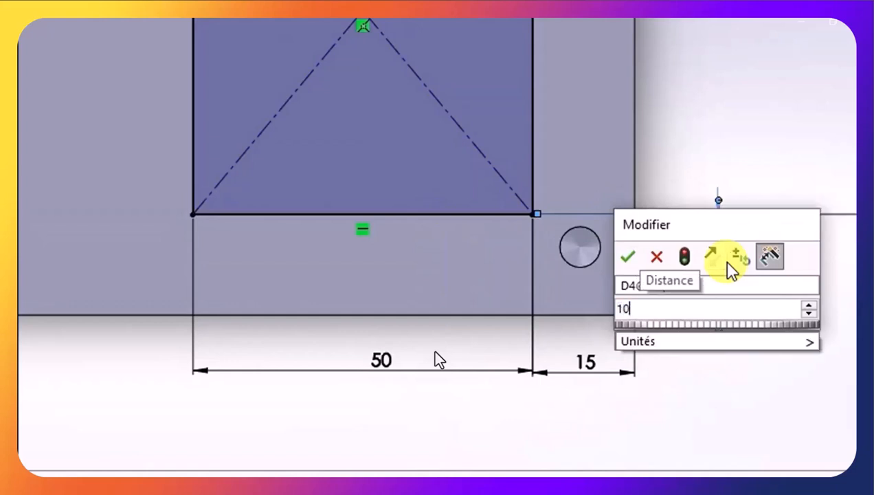
click(627, 257)
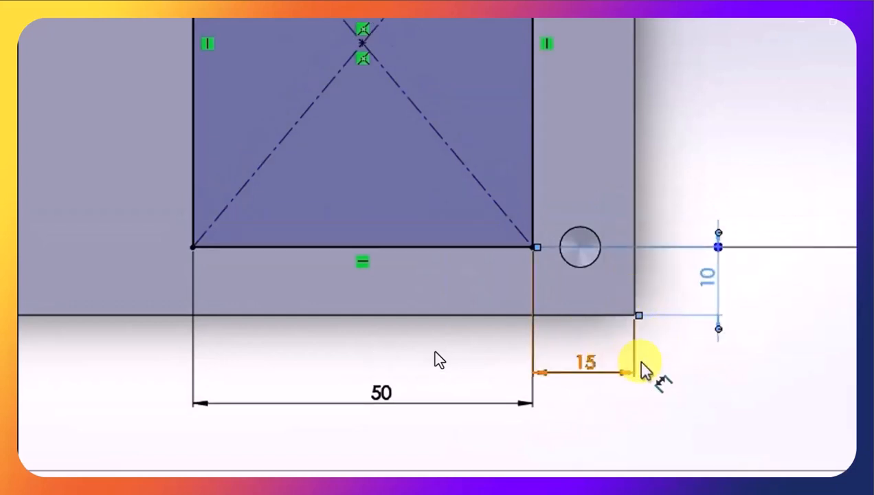
Move the 15 mm dimension in line with the 50 mm dimension and finish dimensioning
drag(612, 373, 609, 402)
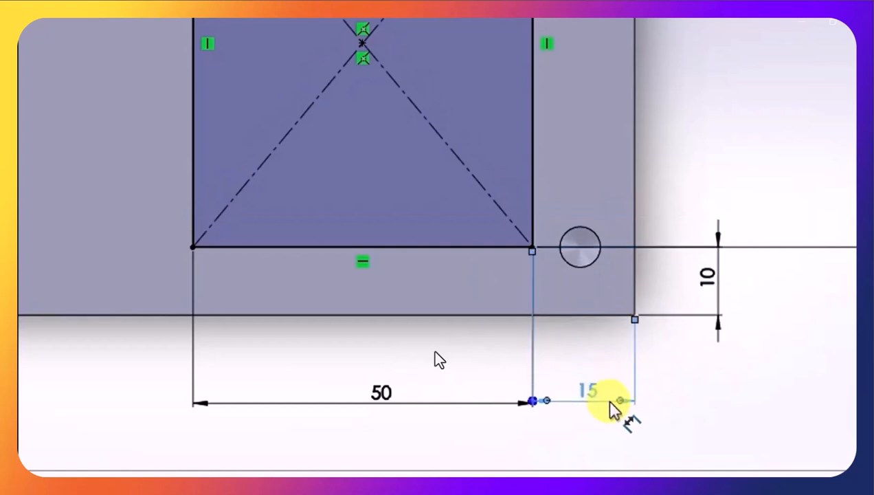
scroll(578, 194, up, 1)
scroll(462, 214, up, 1)
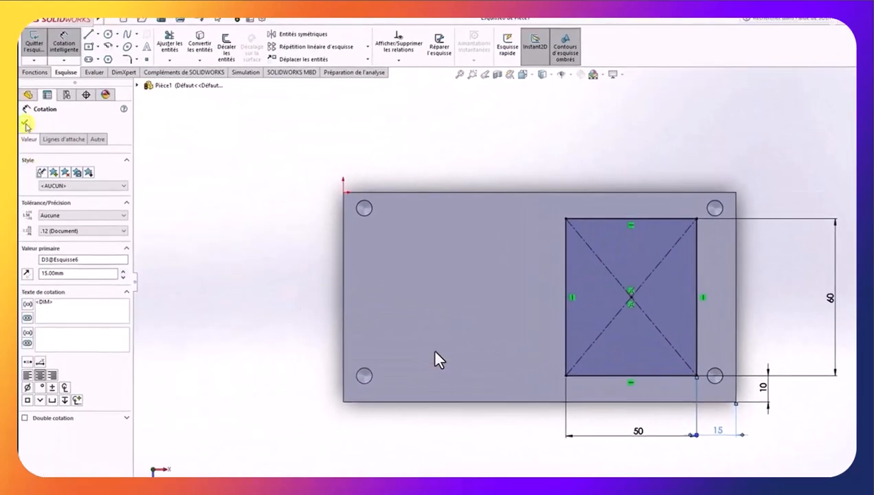
click(24, 123)
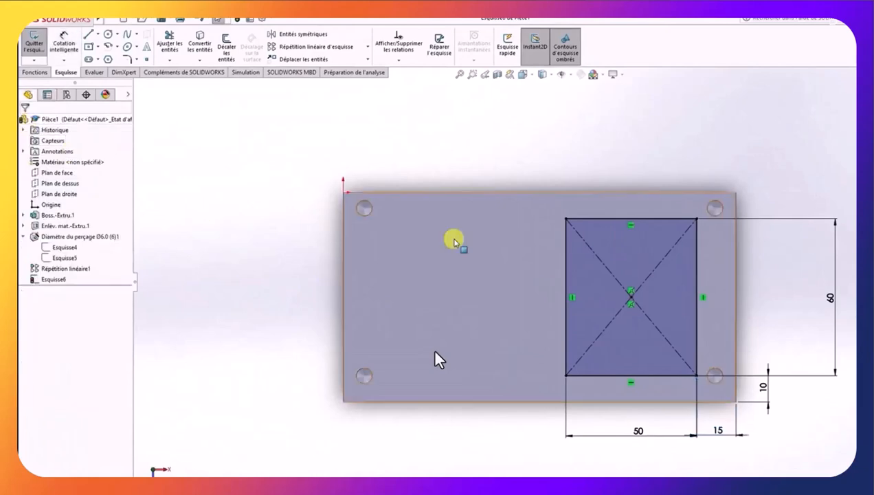
Check the block's height in the les_traits drawing and extrude the dimensioned rectangle 60 mm upward from the base
click(532, 78)
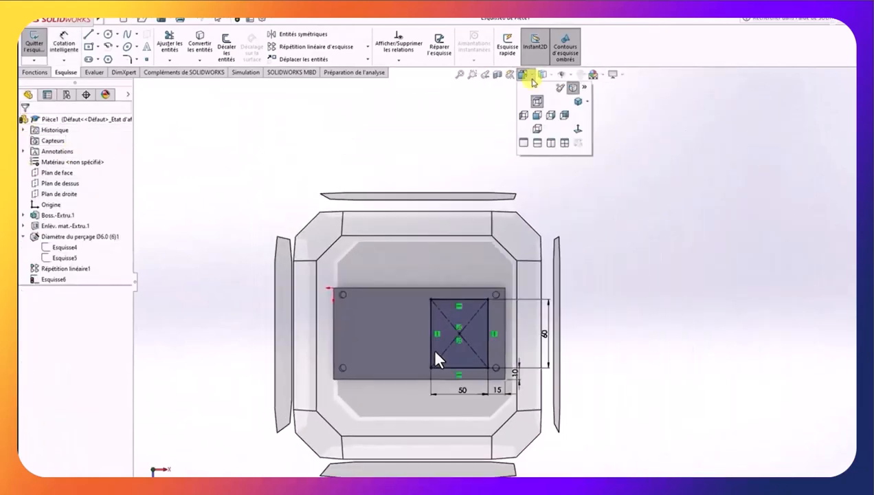
click(577, 102)
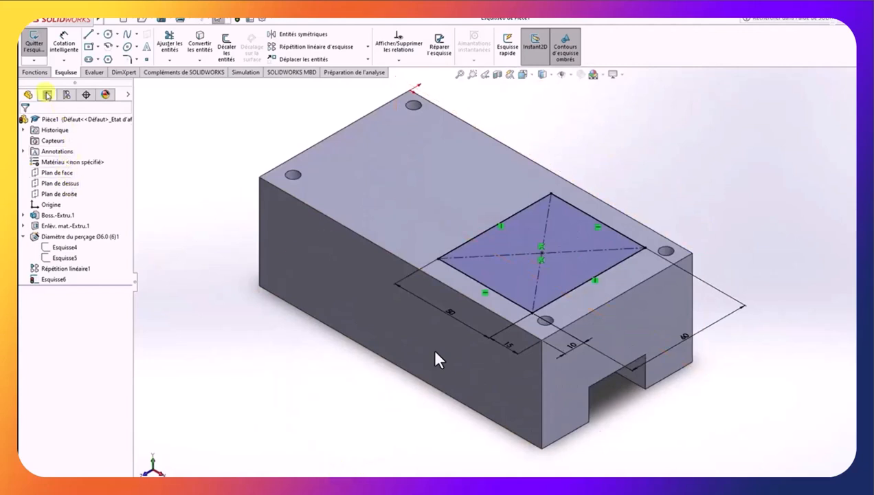
click(36, 73)
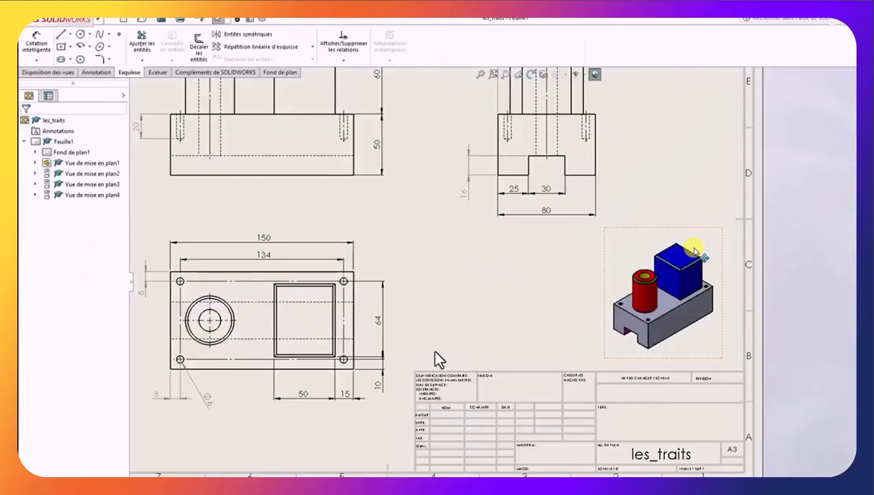
key(f)
scroll(440, 148, down, 5)
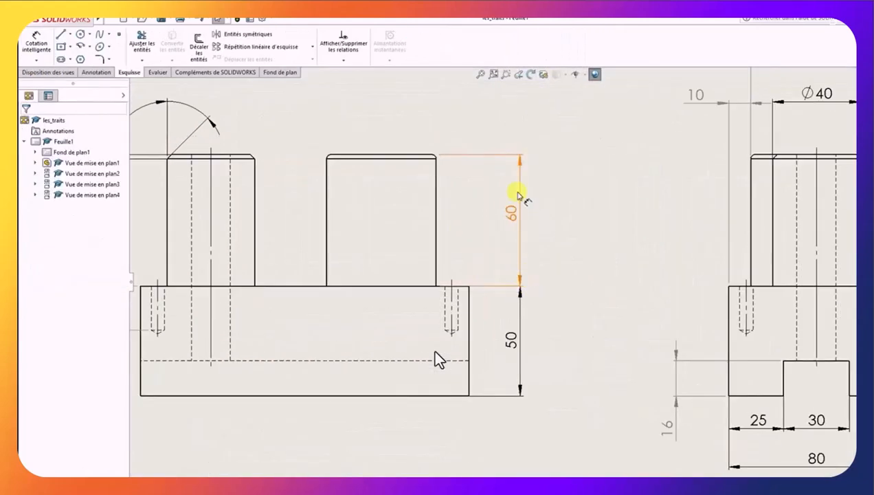
scroll(521, 227, up, 5)
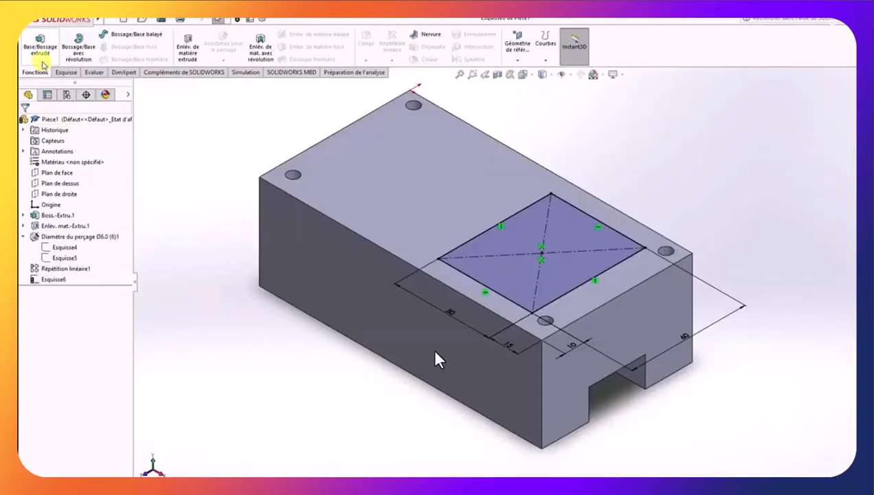
click(40, 47)
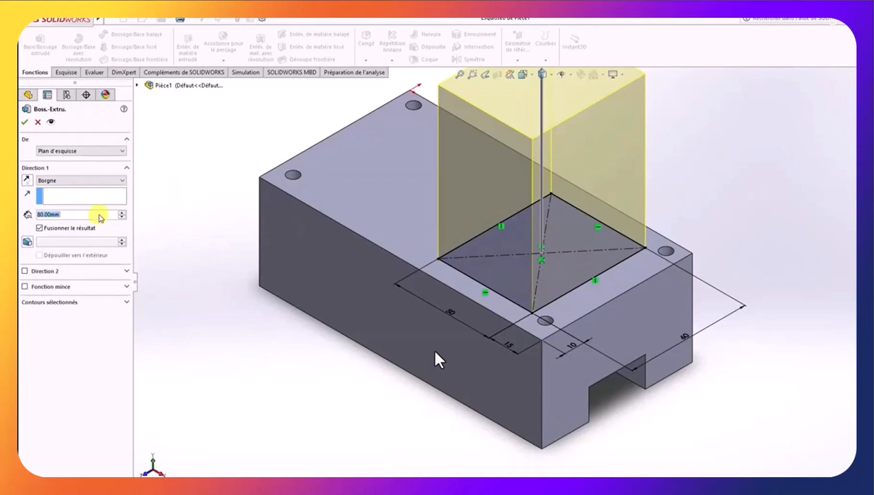
text(60)
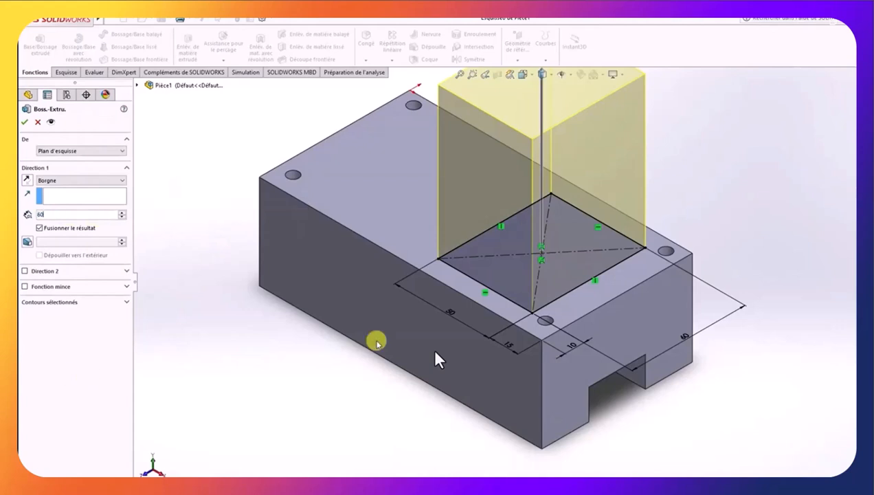
scroll(643, 317, up, 2)
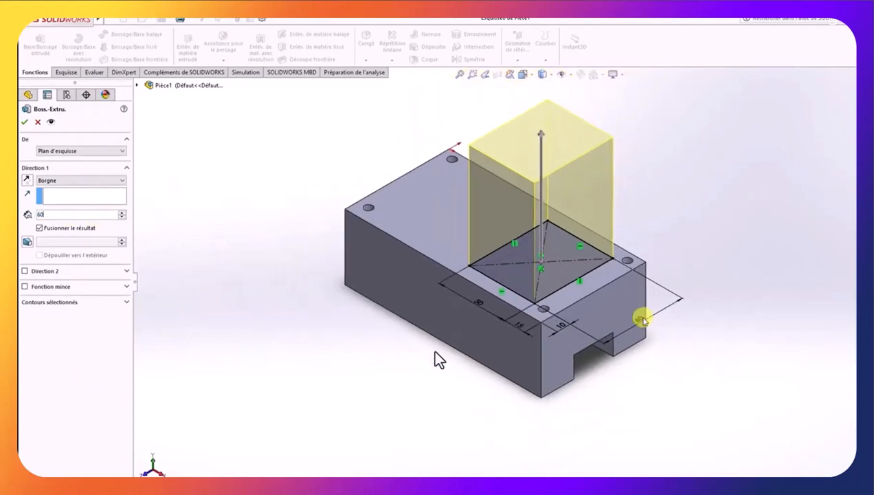
click(26, 122)
Apply a pure blue colour (RGB 0, 0, 255) to the extruded block feature on top of the base
scroll(423, 296, down, 2)
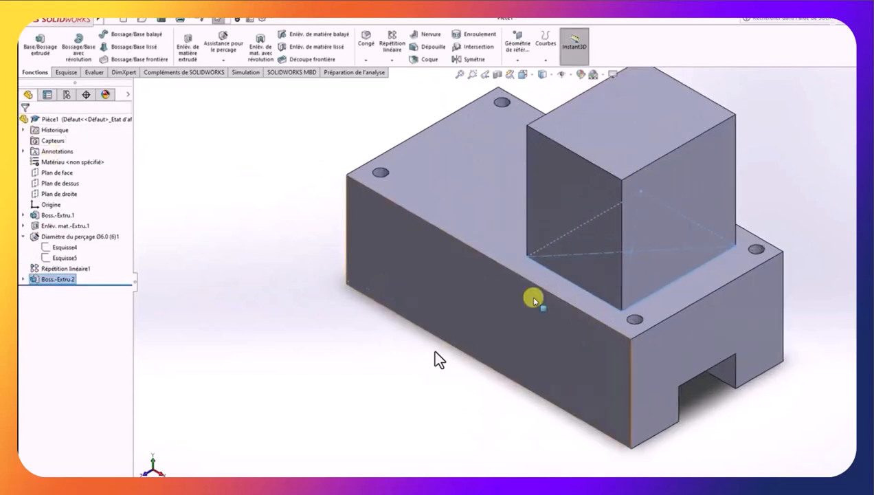
scroll(589, 302, up, 2)
middle_drag(589, 302, 667, 272)
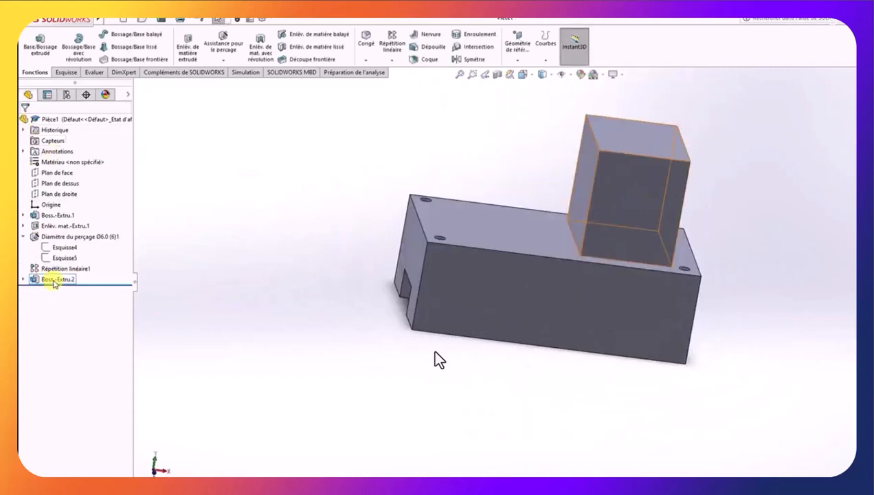
click(55, 279)
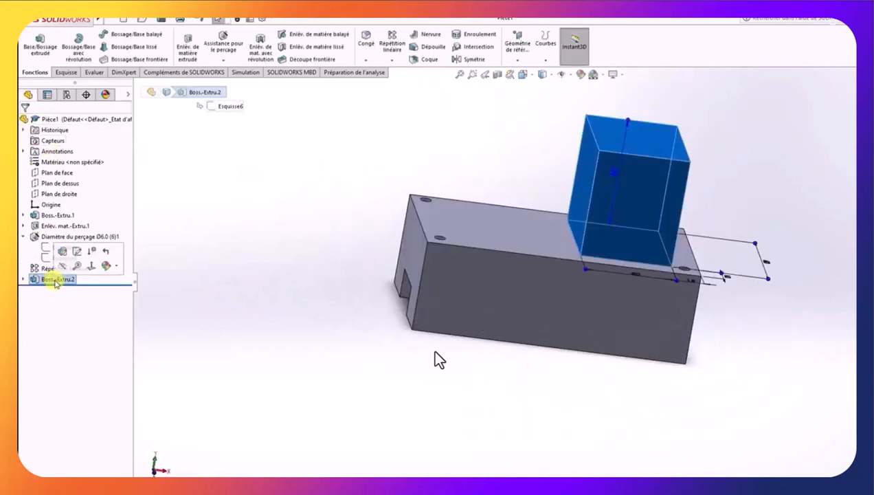
click(582, 76)
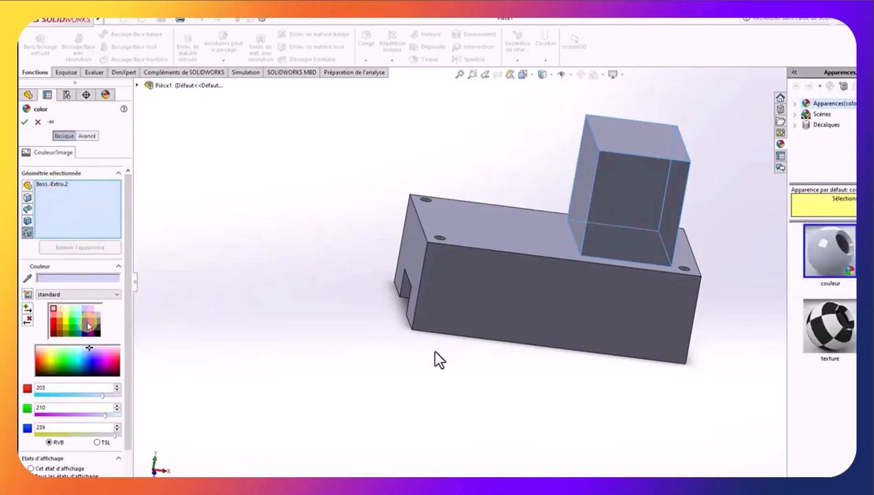
click(85, 322)
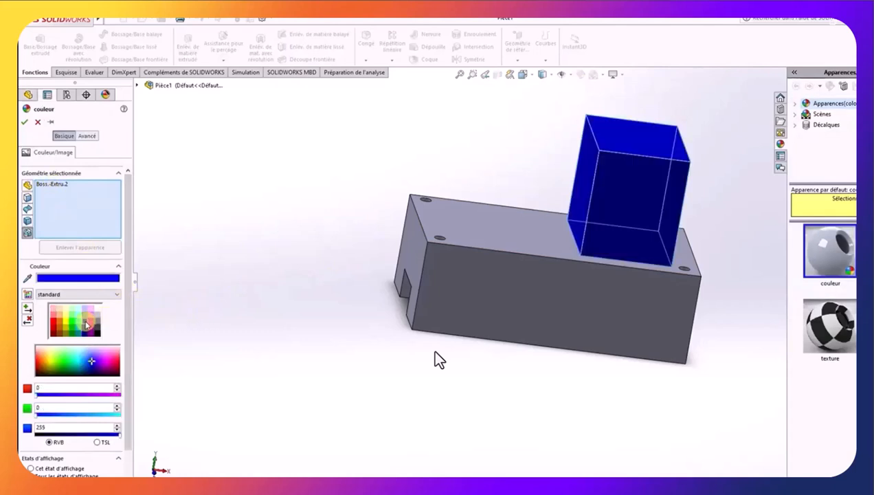
click(24, 123)
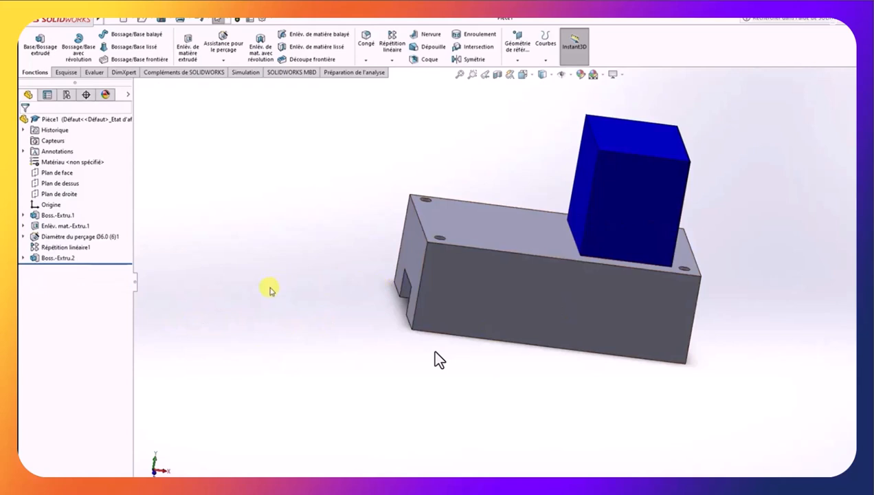
Rename the base's extrusion feature as SEMELLE
click(51, 216)
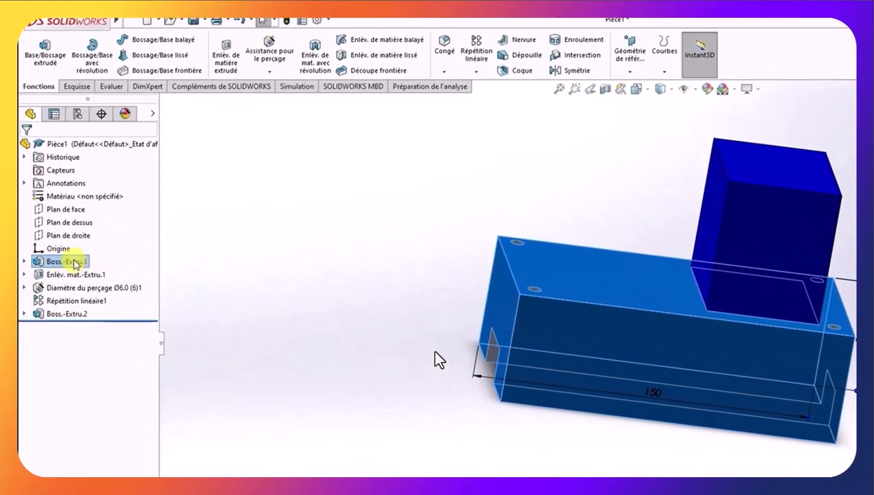
click(74, 262)
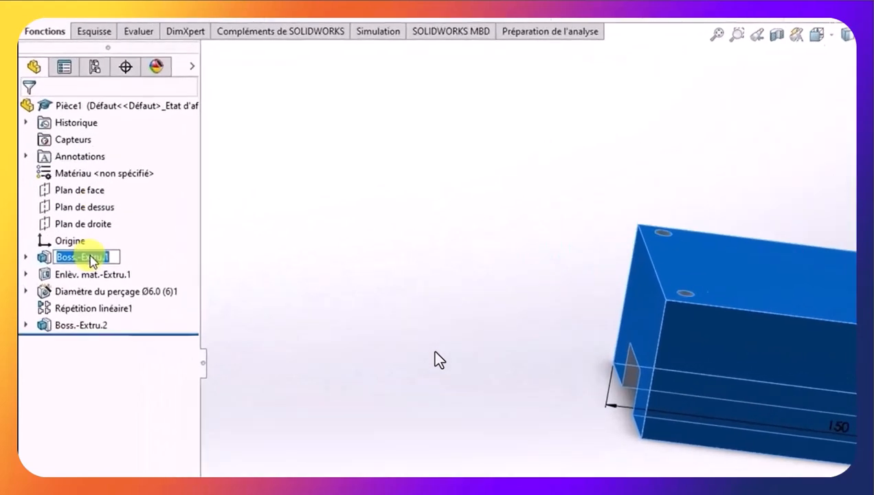
key(BackSpace)
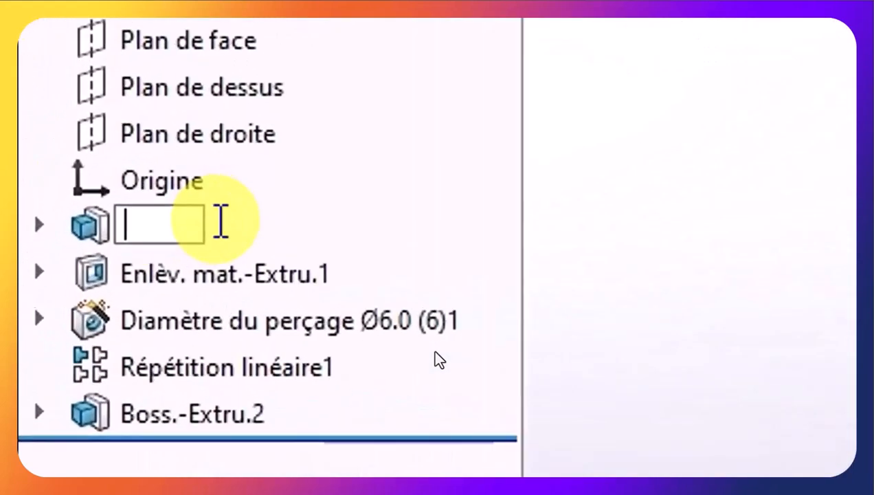
text(SEMELLE)
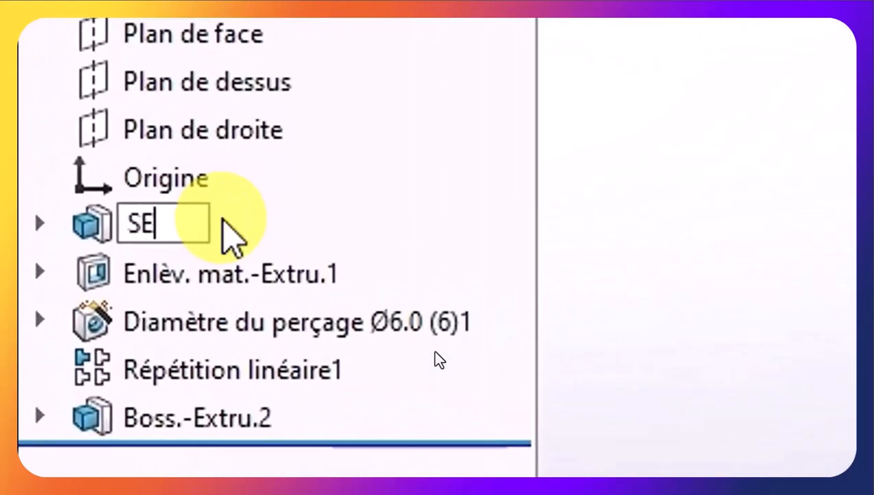
key(Return)
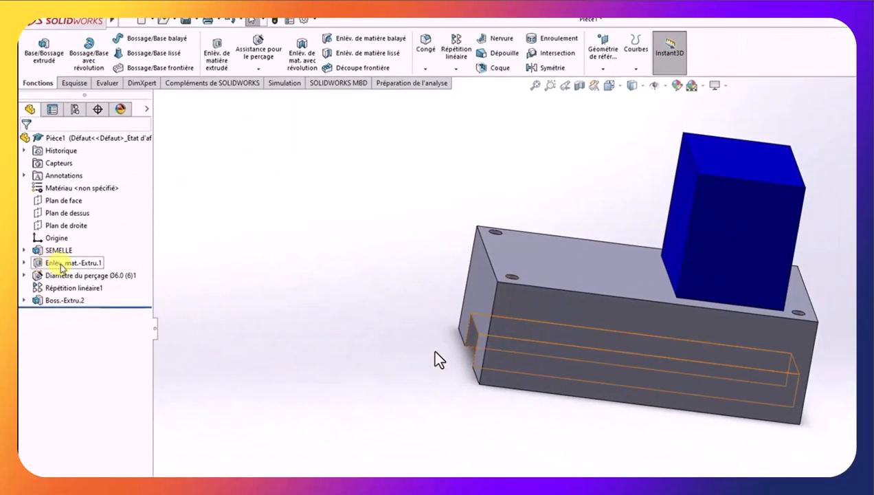
Apply a magenta colour from the standard palette to the extruded cut that forms the groove under the base
middle_drag(276, 349, 318, 362)
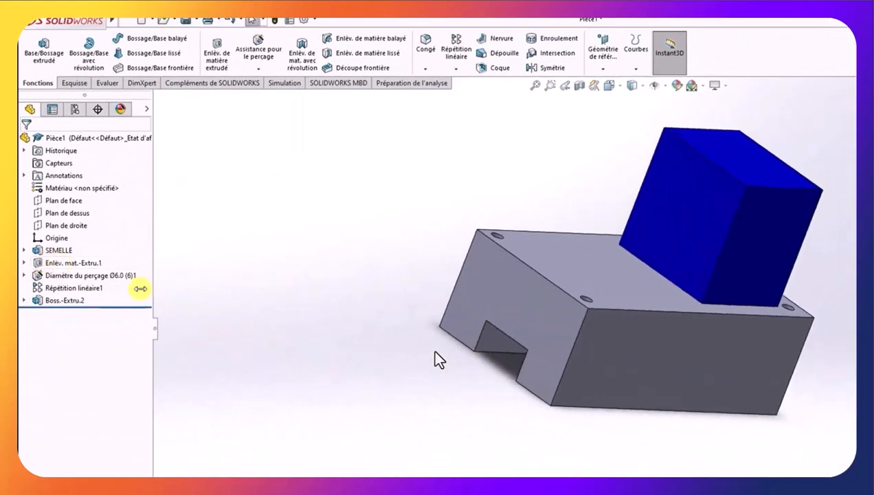
click(83, 263)
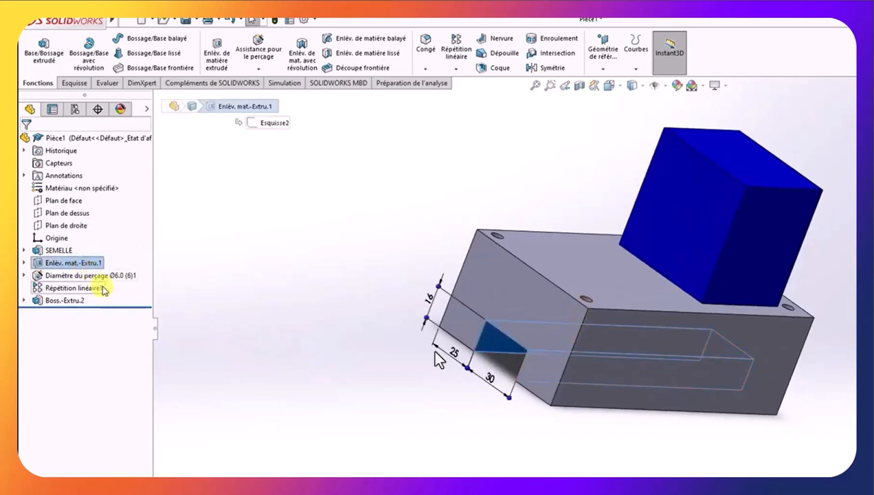
click(677, 85)
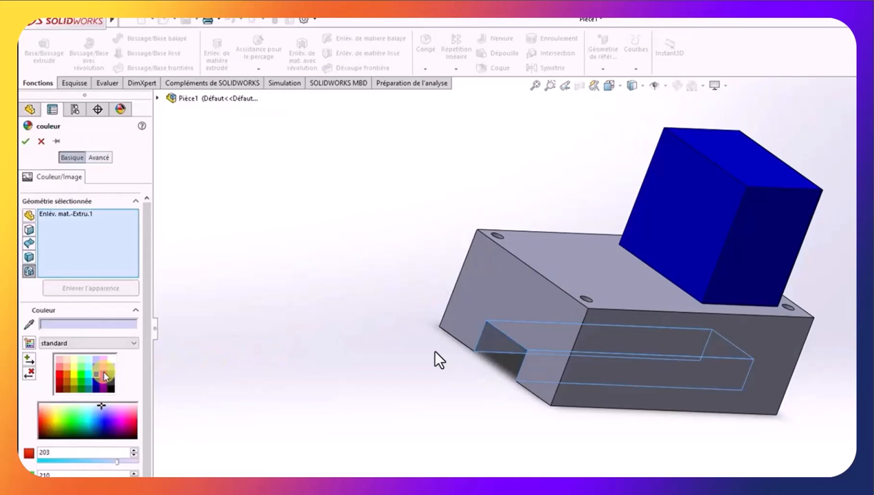
click(105, 376)
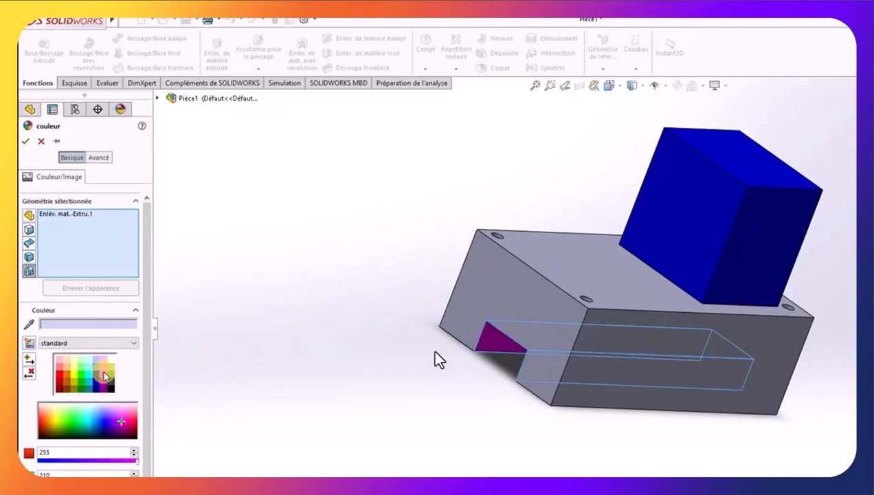
click(25, 143)
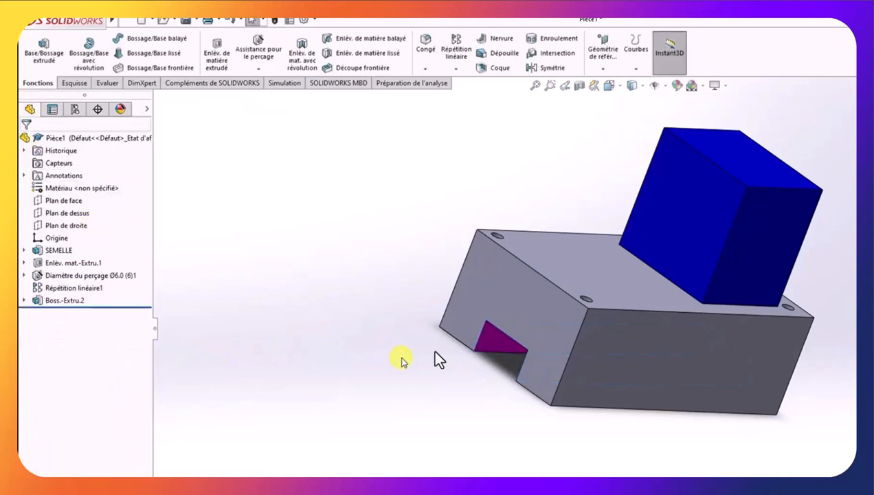
Rename the groove's extruded cut feature as RAINURE
click(76, 263)
click(75, 263)
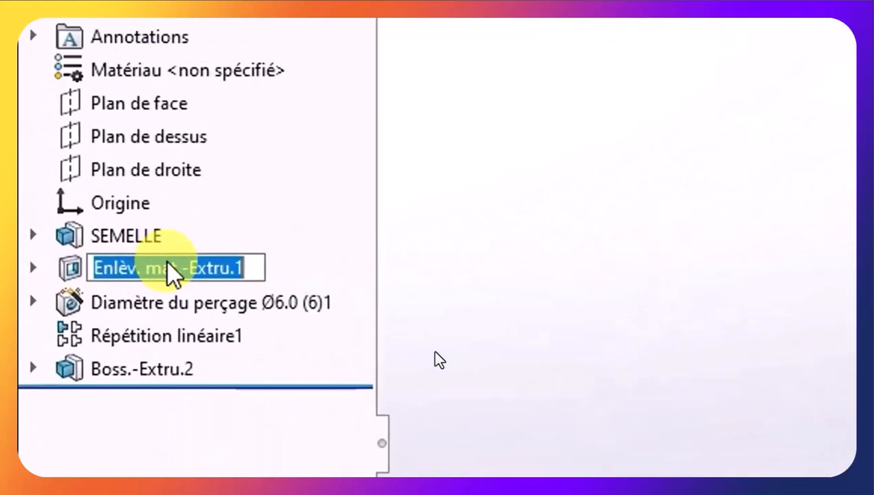
text(RAINU)
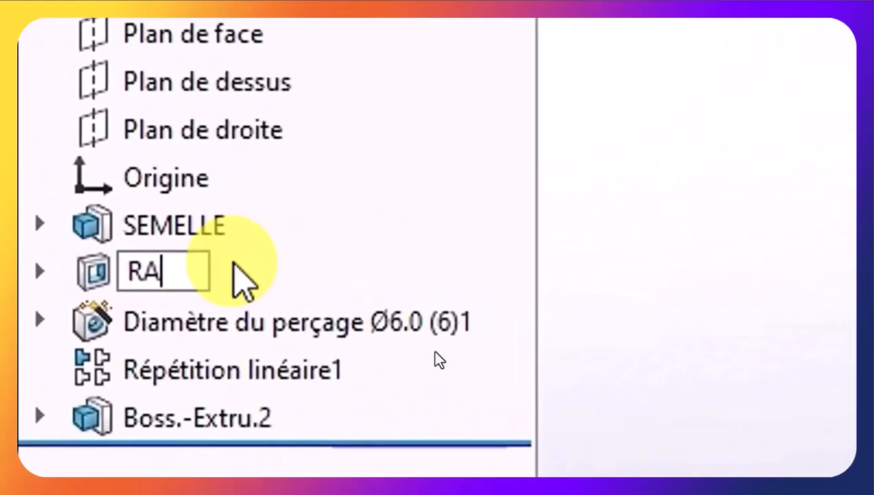
text(RE)
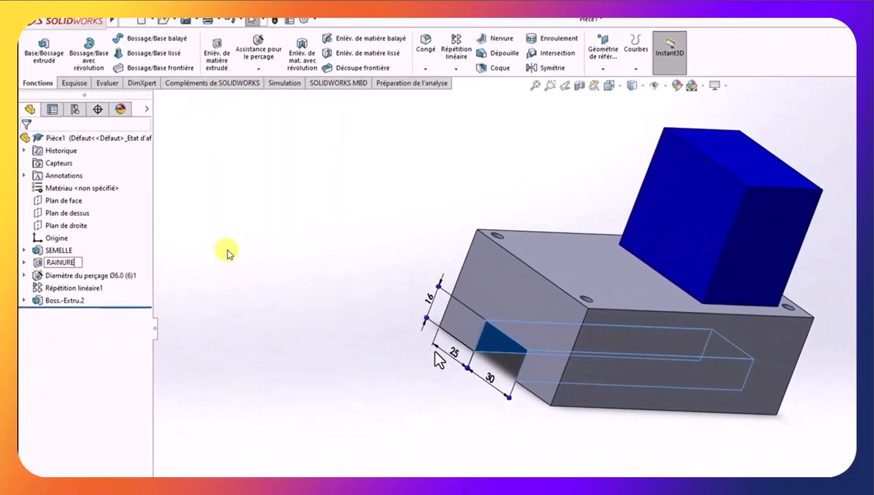
click(228, 253)
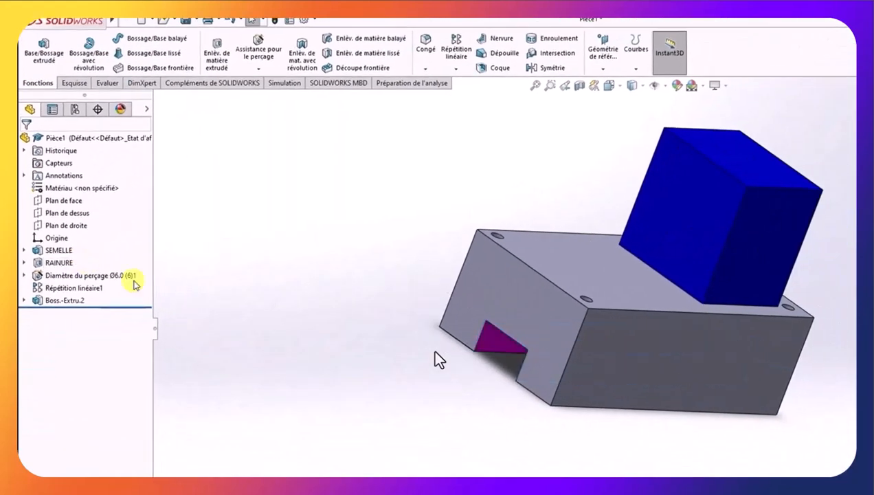
Apply a yellow colour from the standard palette to the original 6 mm hole feature in the base
click(105, 279)
middle_drag(358, 205, 318, 269)
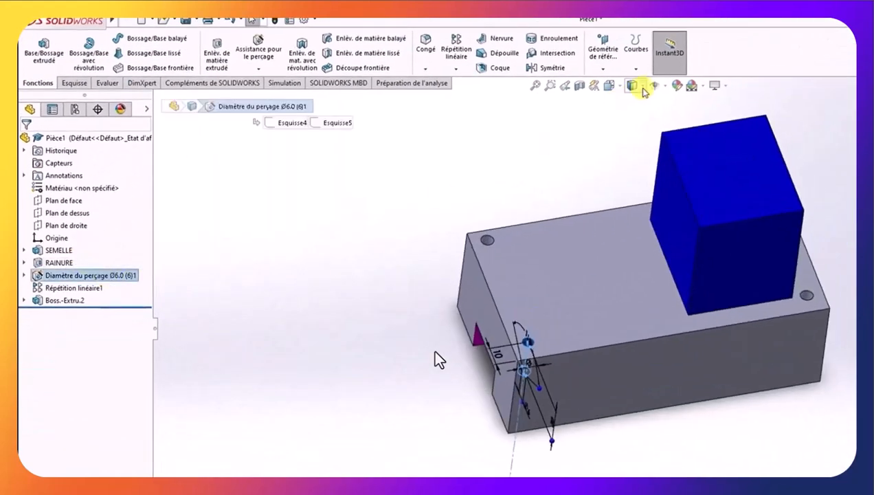
click(675, 85)
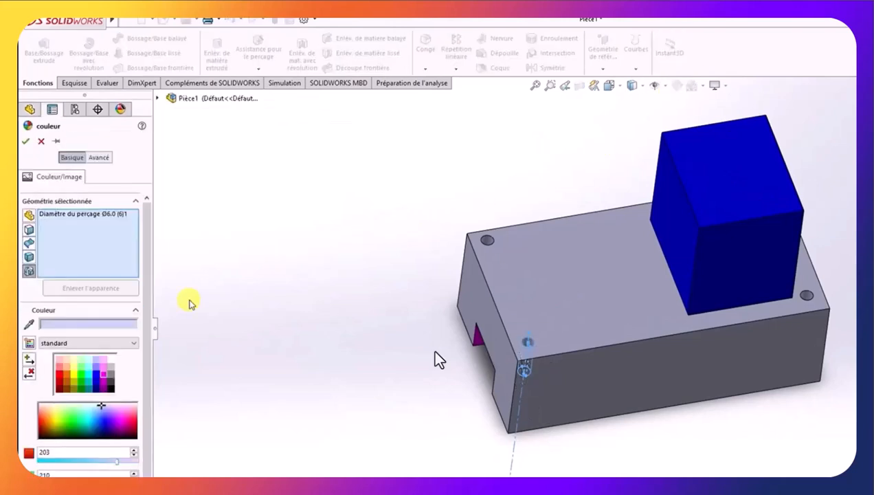
click(75, 373)
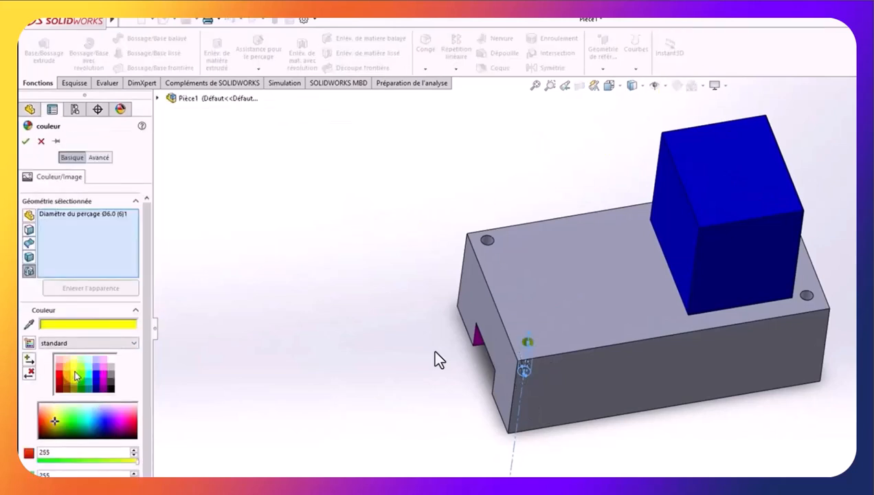
click(26, 142)
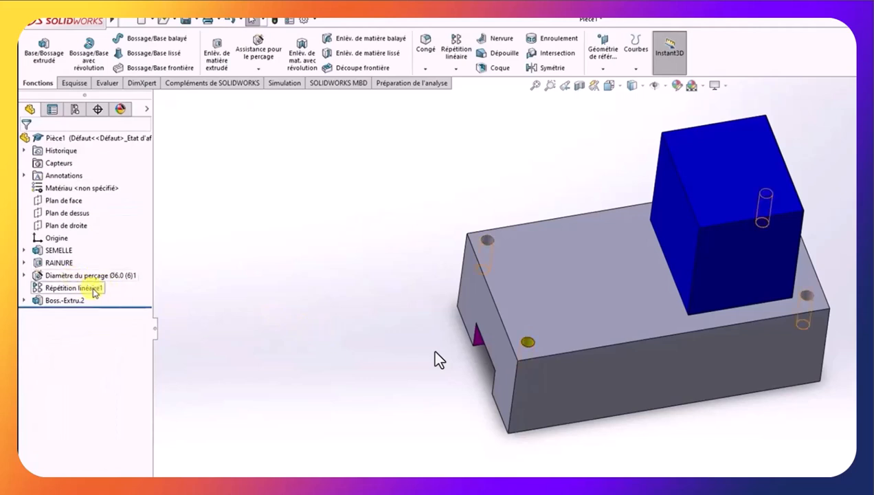
Apply the same yellow colour to the linear pattern containing the other corner holes
mouse_move(92, 292)
click(76, 289)
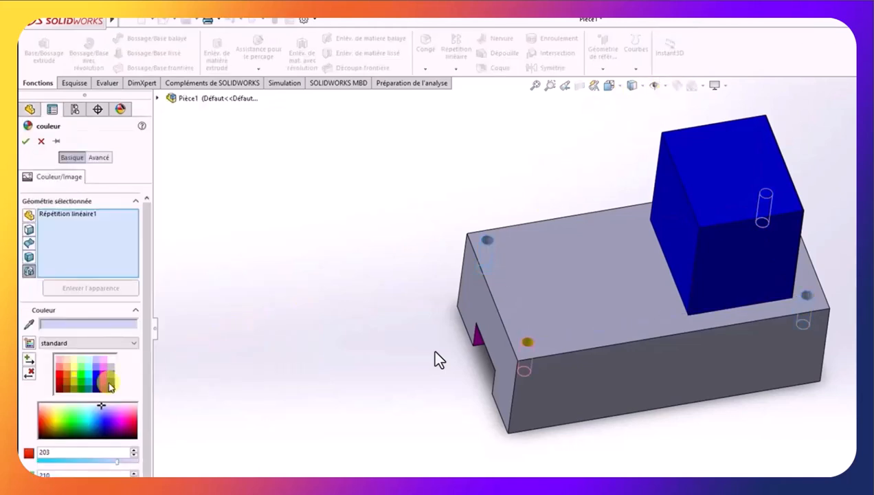
click(75, 374)
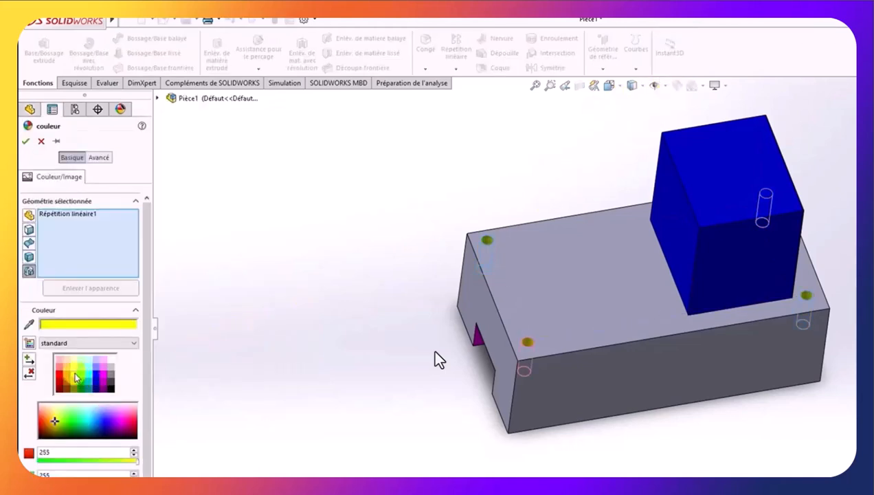
click(25, 142)
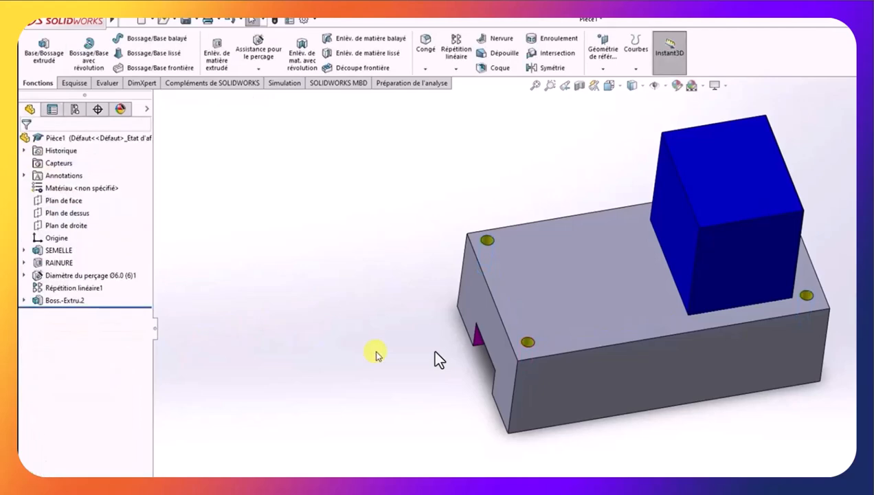
Rename the linear pattern of the corner holes as perçages borgnes
click(96, 292)
click(96, 289)
text(perçages borgnes)
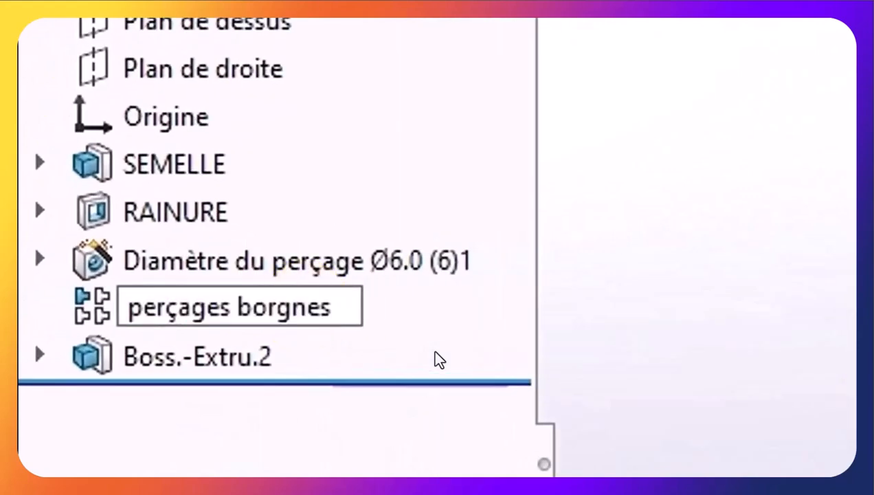
key(Return)
Rename the blue block's extrusion feature as prisme
mouse_move(272, 320)
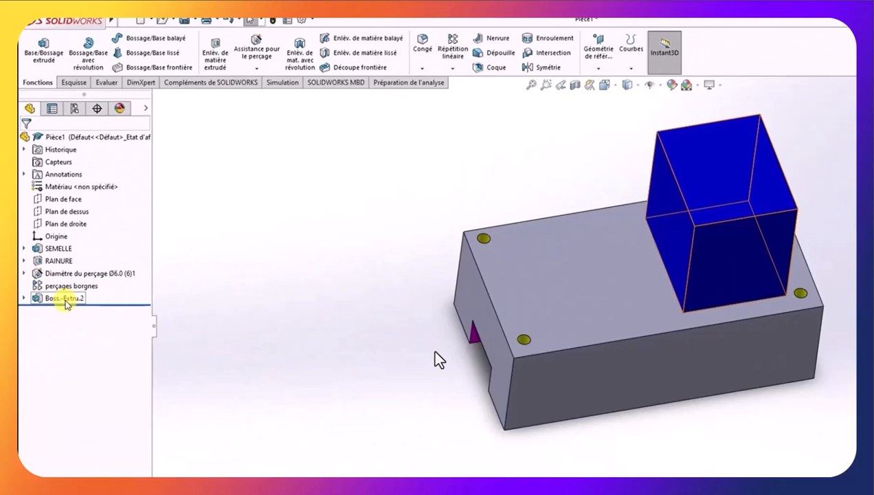
click(65, 301)
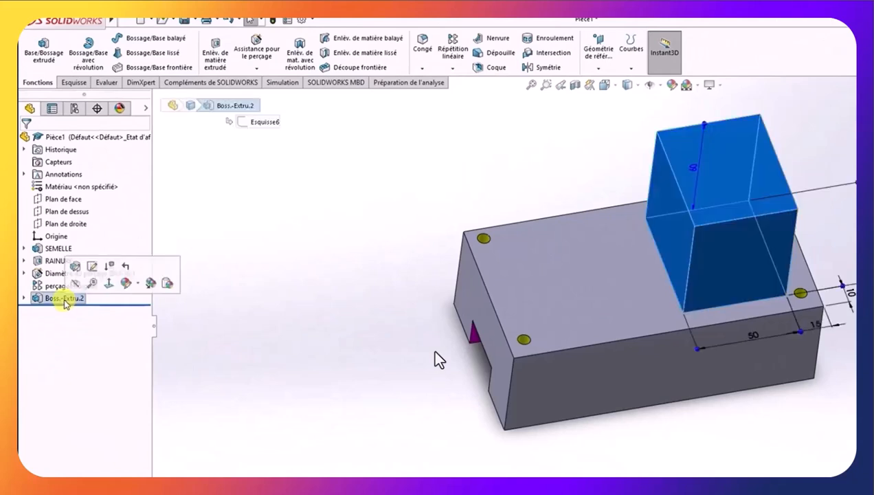
click(34, 300)
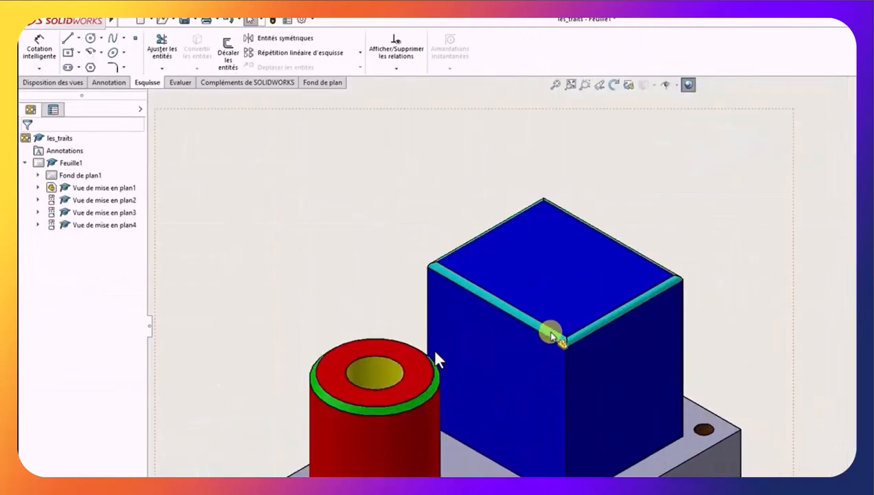
Examine the rounded top edges of the block in the les_traits drawing, including their radius dimension in the side view
scroll(646, 338, up, 10)
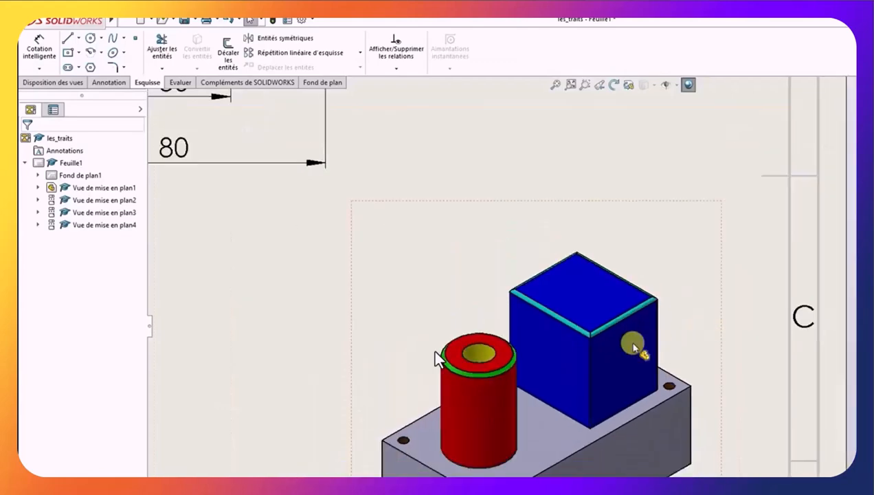
scroll(520, 138, down, 4)
scroll(595, 259, up, 4)
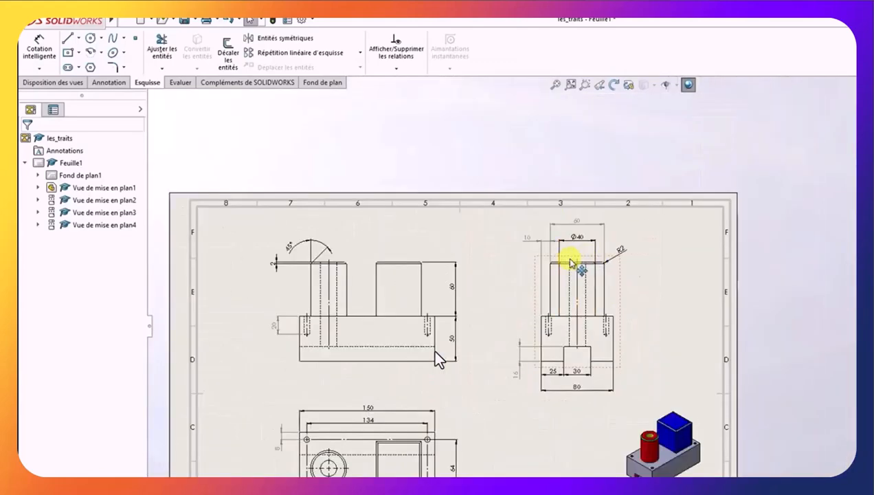
scroll(550, 268, down, 3)
scroll(398, 289, down, 1)
scroll(728, 288, down, 5)
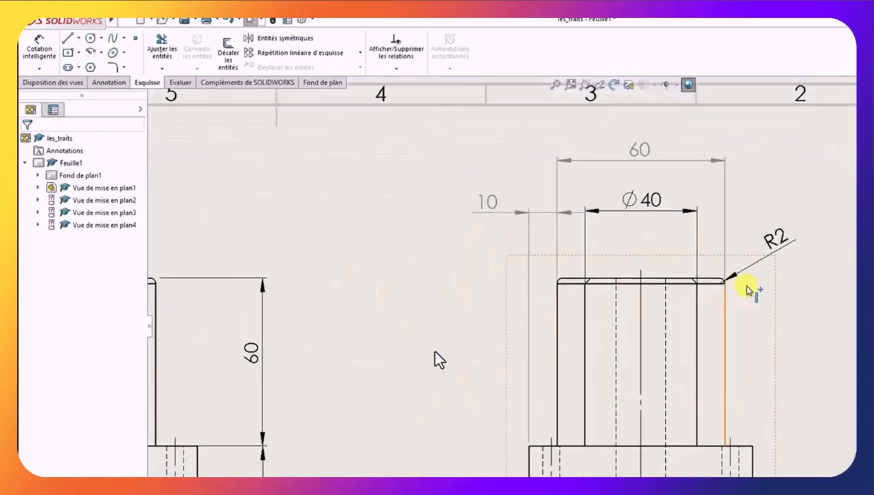
scroll(718, 287, down, 2)
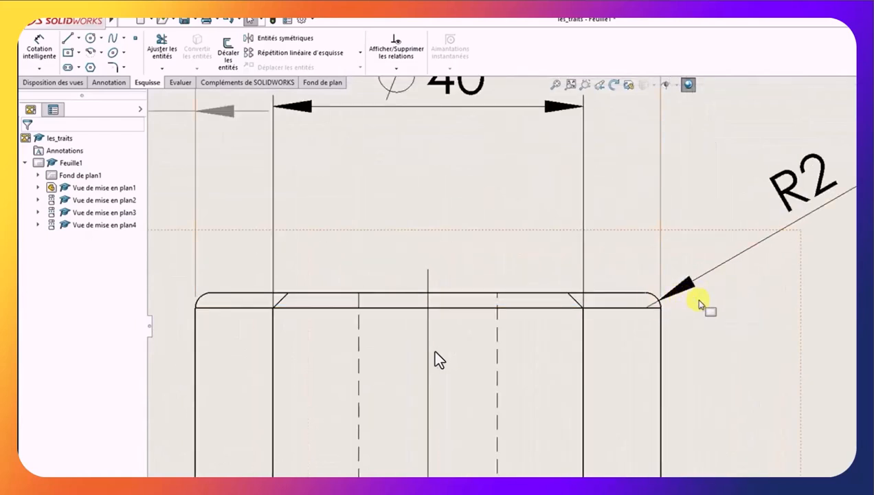
scroll(694, 299, up, 4)
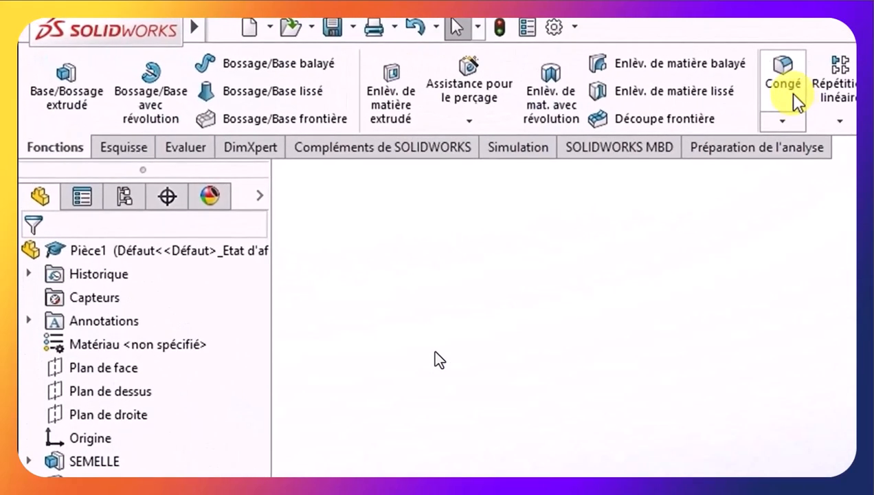
Start a constant-radius fillet and select the four edges around the top face of the blue block
click(425, 53)
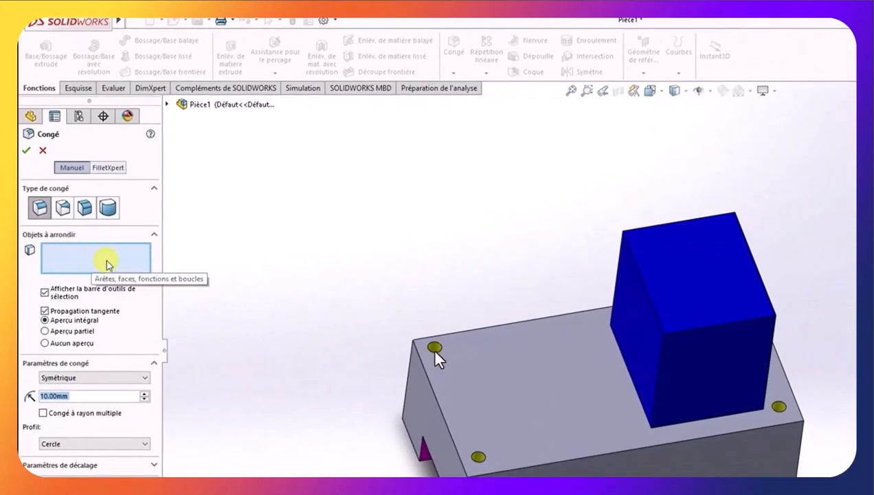
scroll(702, 354, down, 3)
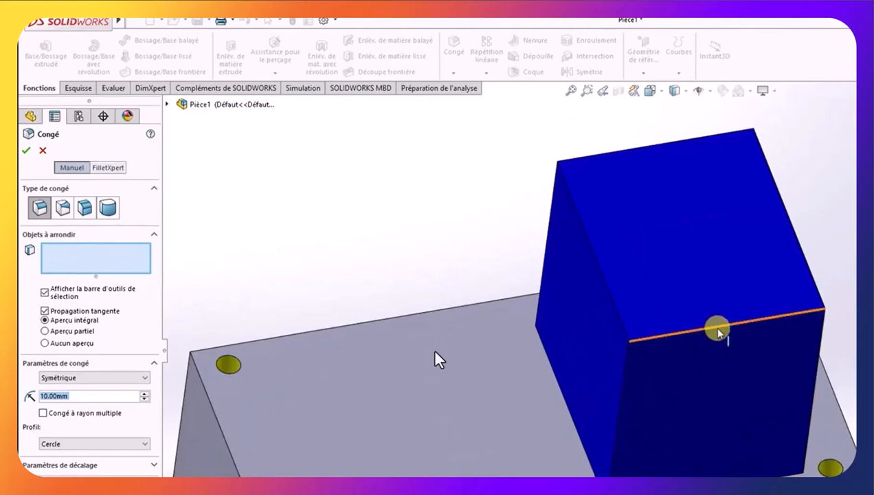
click(717, 330)
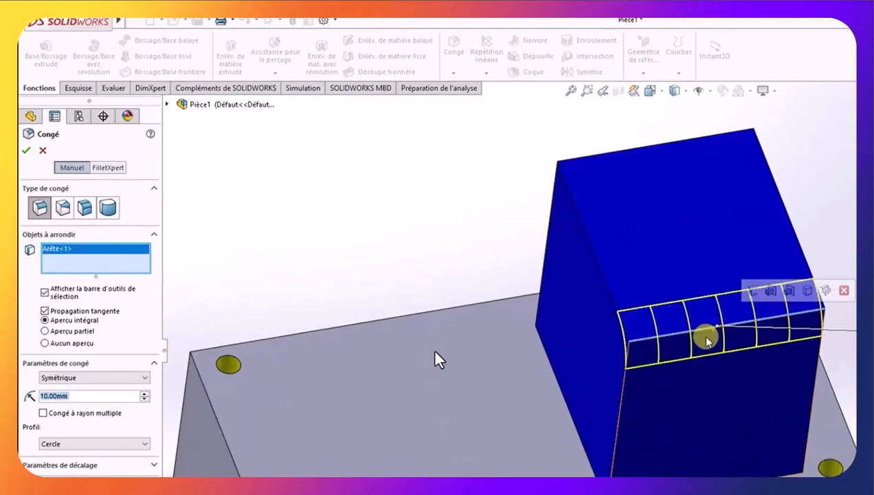
click(602, 277)
mouse_move(809, 247)
middle_down()
mouse_move(763, 270)
mouse_move(801, 255)
middle_up()
click(799, 255)
scroll(809, 219, up, 5)
middle_drag(809, 208, 670, 339)
scroll(613, 326, down, 5)
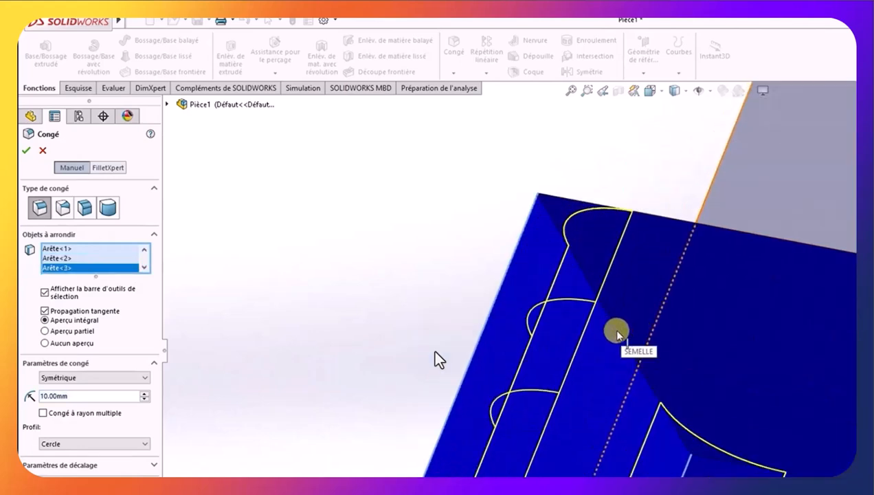
click(618, 332)
middle_drag(597, 343, 640, 433)
scroll(642, 432, down, 3)
scroll(645, 433, up, 2)
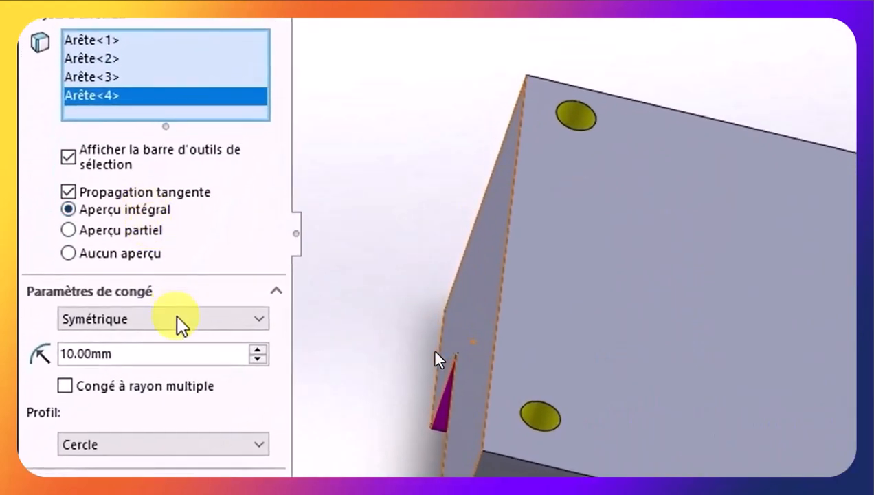
Set the fillet radius to 2 mm and create the fillet on the block's top edges
click(85, 353)
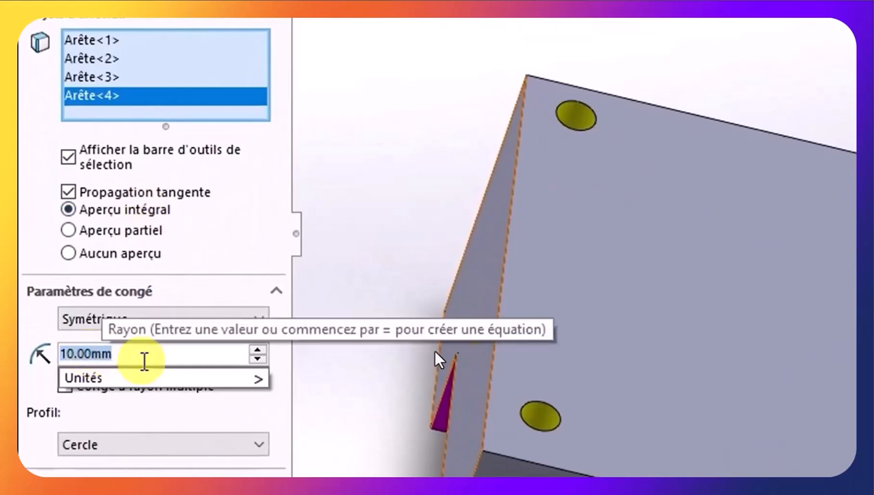
text(2)
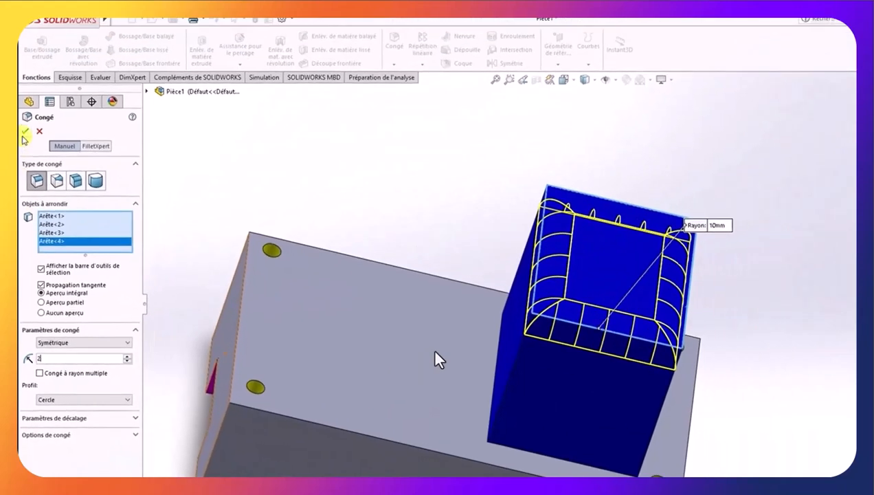
click(24, 135)
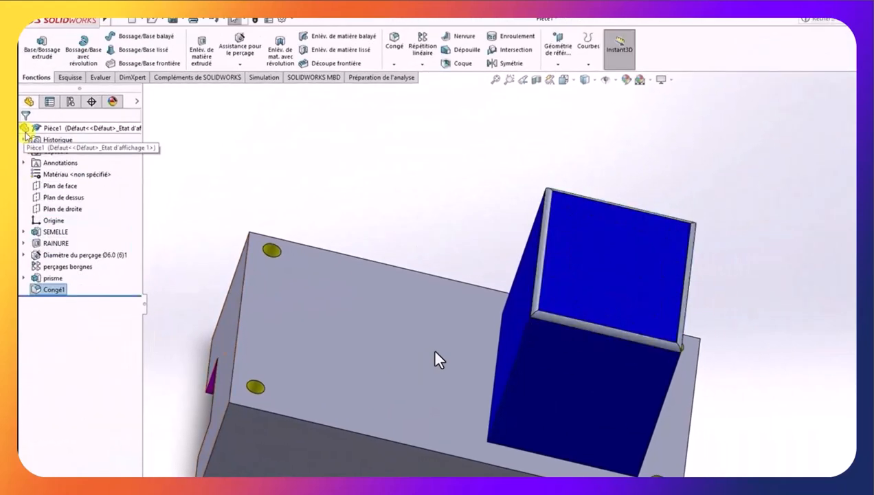
Rename the block's fillet feature as arrondis
click(54, 293)
click(54, 291)
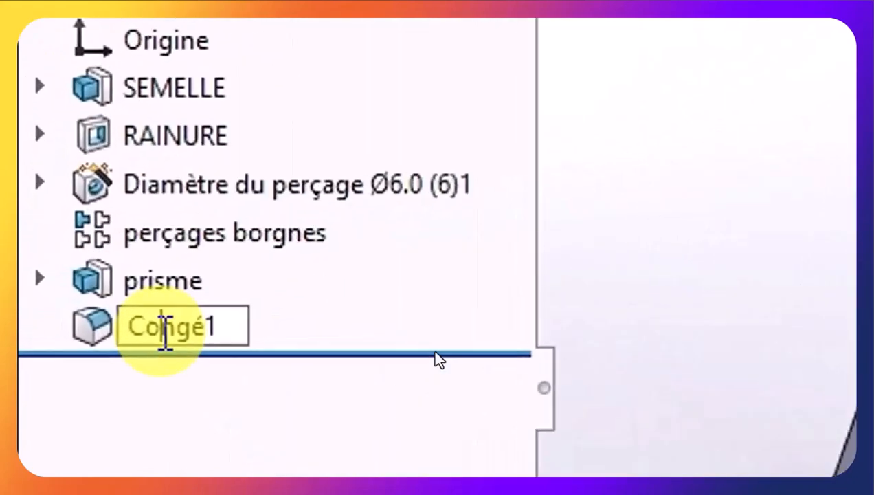
key(BackSpace)
text(arrondis)
key(Return)
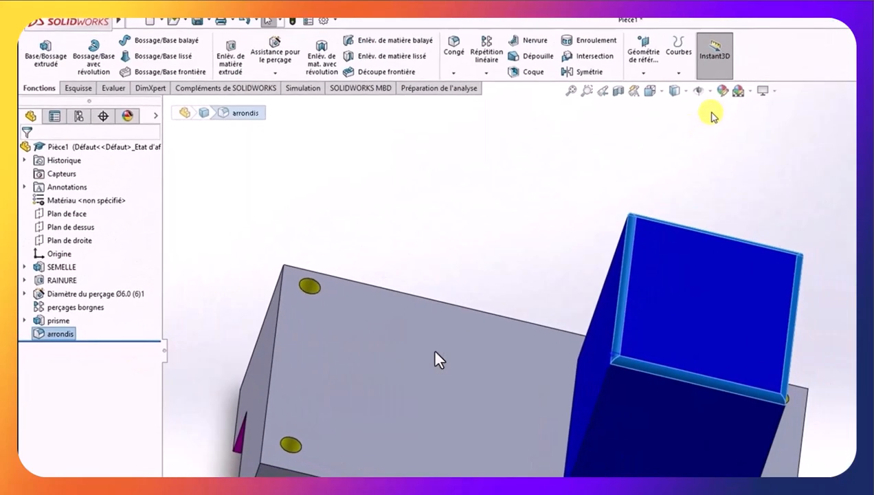
Apply a cyan colour from the standard palette to the arrondis fillet feature
click(722, 95)
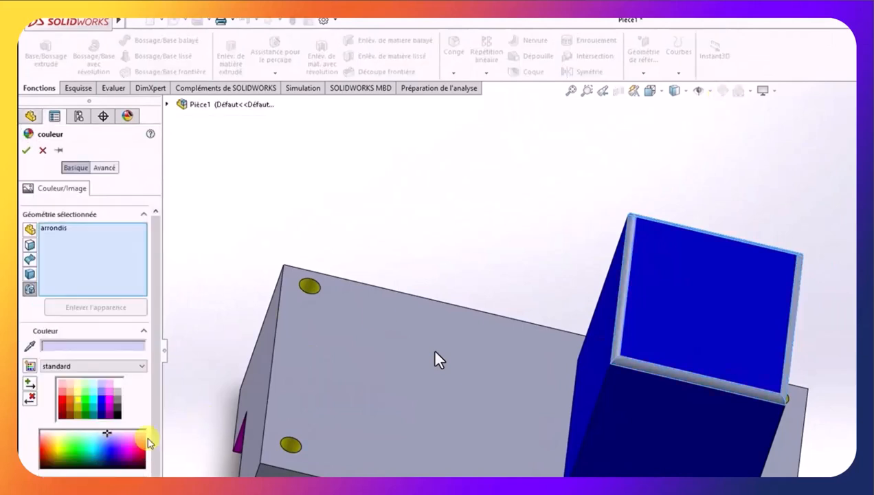
click(95, 406)
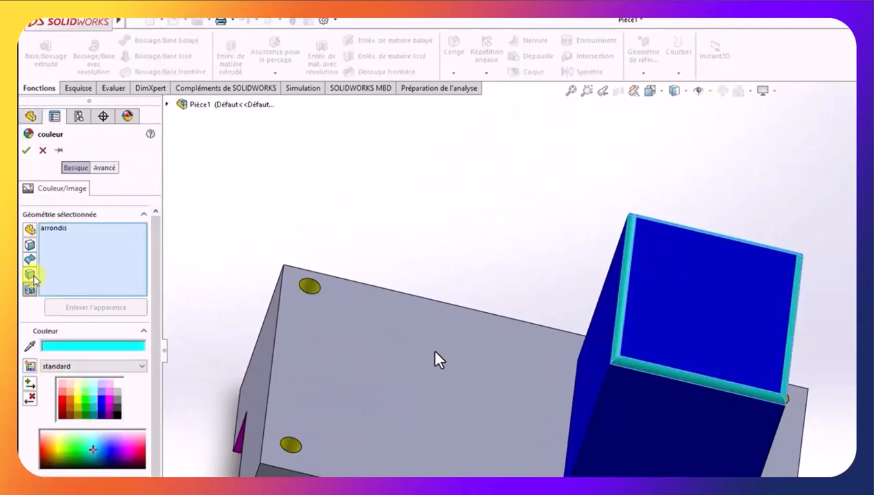
click(26, 151)
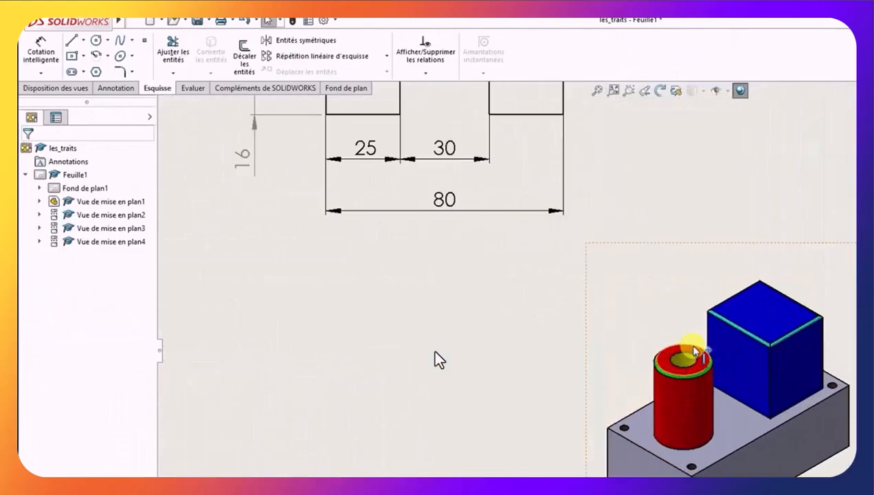
Examine the cylinder in the les_traits drawing, checking its diameter, height, chamfer, bore and position on the base across the views
scroll(701, 402, down, 6)
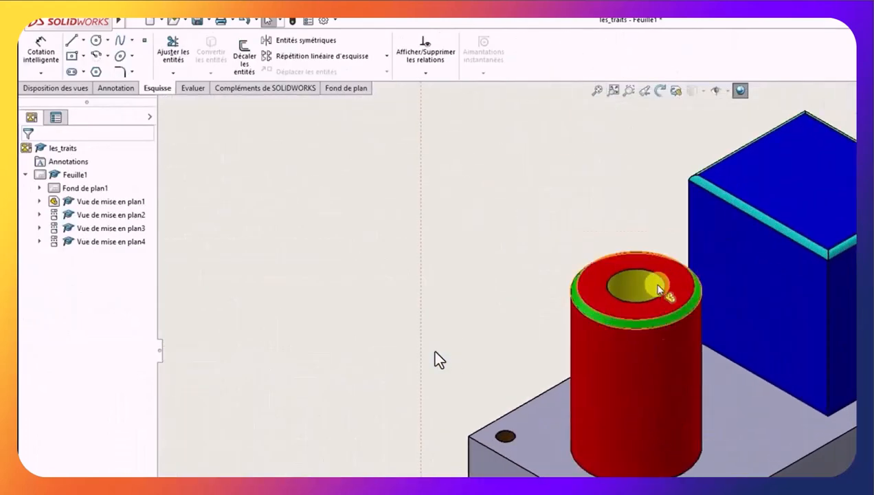
scroll(711, 409, up, 5)
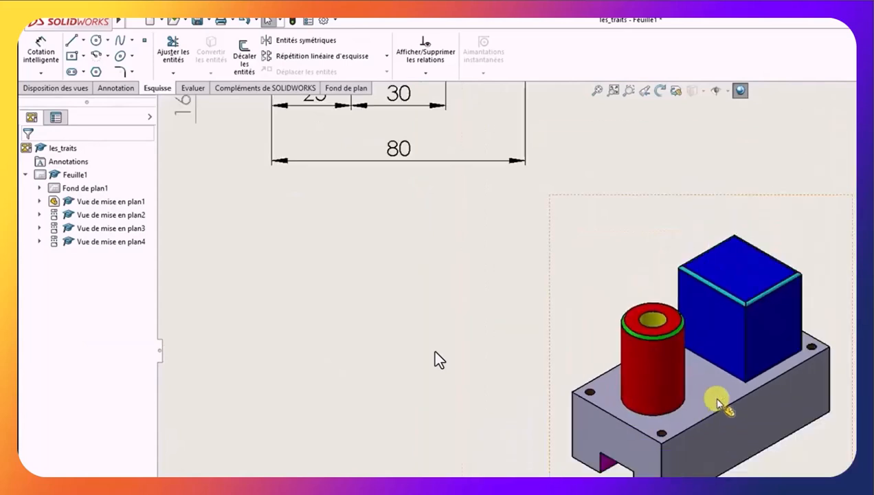
scroll(390, 187, down, 5)
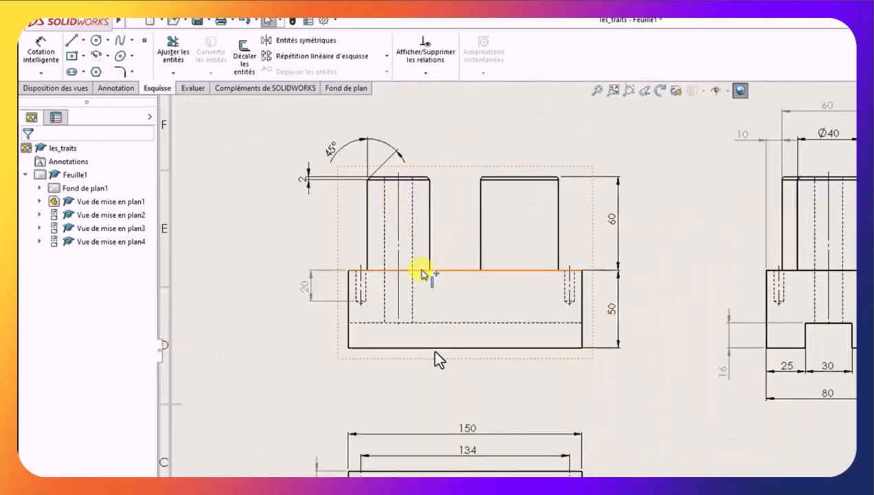
scroll(413, 269, up, 2)
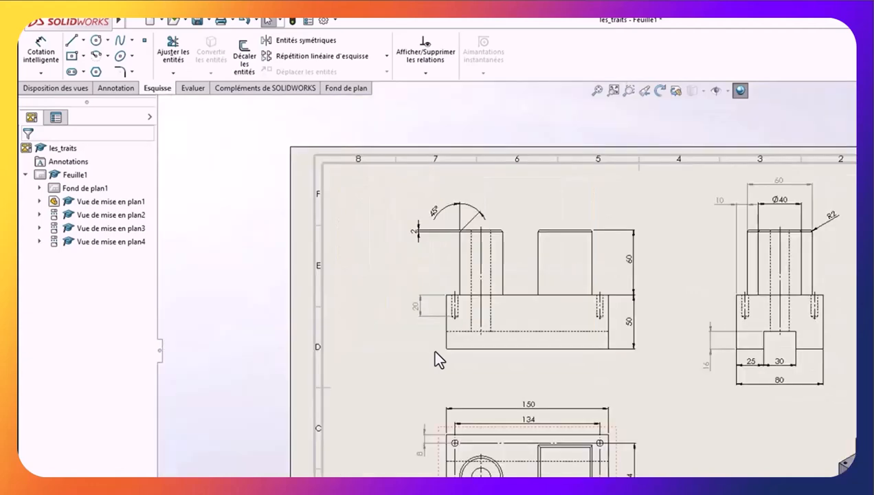
scroll(440, 359, down, 5)
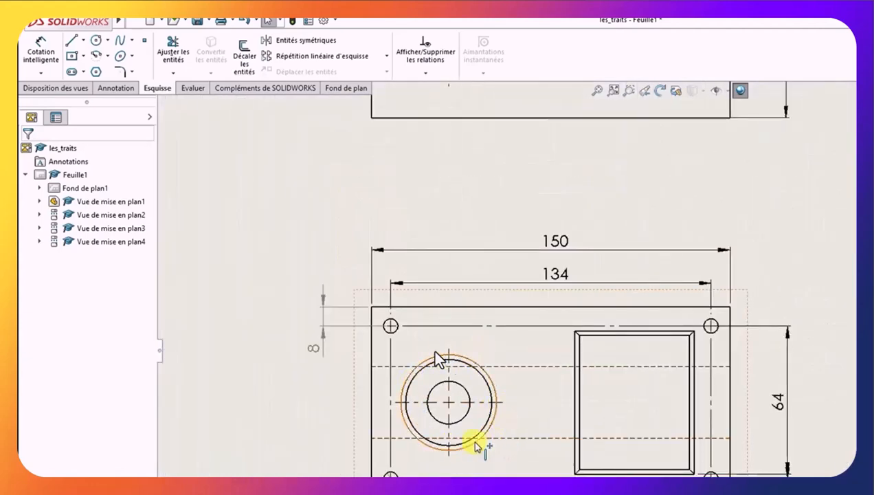
scroll(475, 445, up, 5)
scroll(852, 307, down, 1)
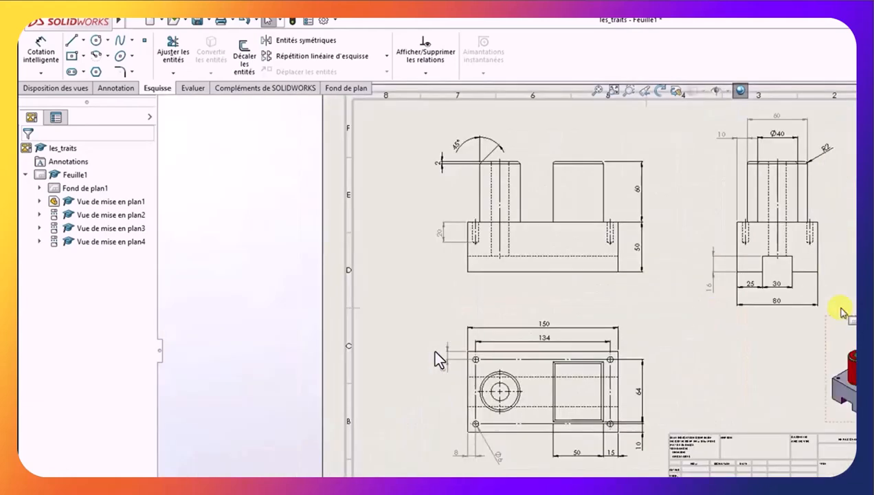
scroll(785, 148, down, 3)
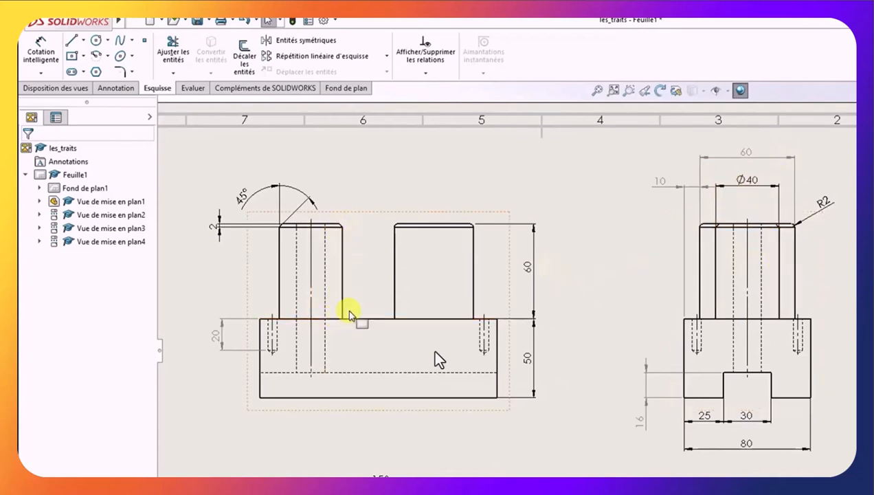
scroll(670, 350, up, 3)
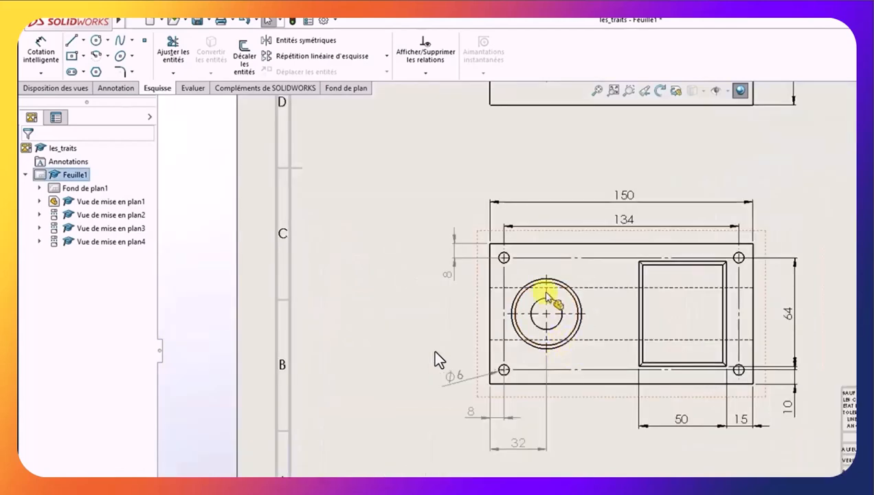
scroll(546, 293, down, 1)
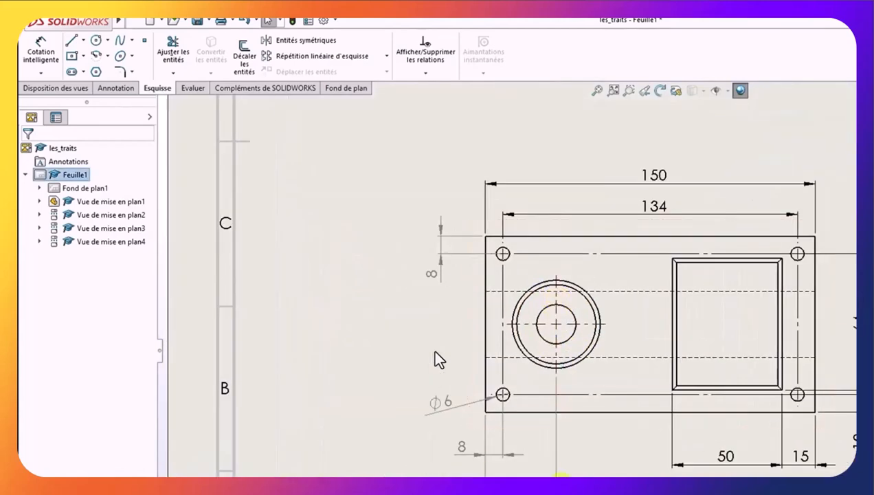
scroll(522, 467, down, 1)
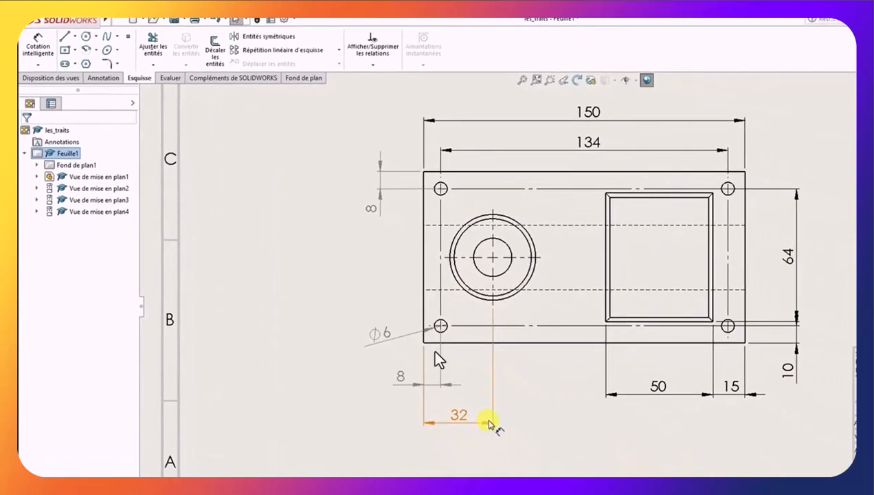
scroll(484, 416, up, 5)
scroll(689, 158, down, 3)
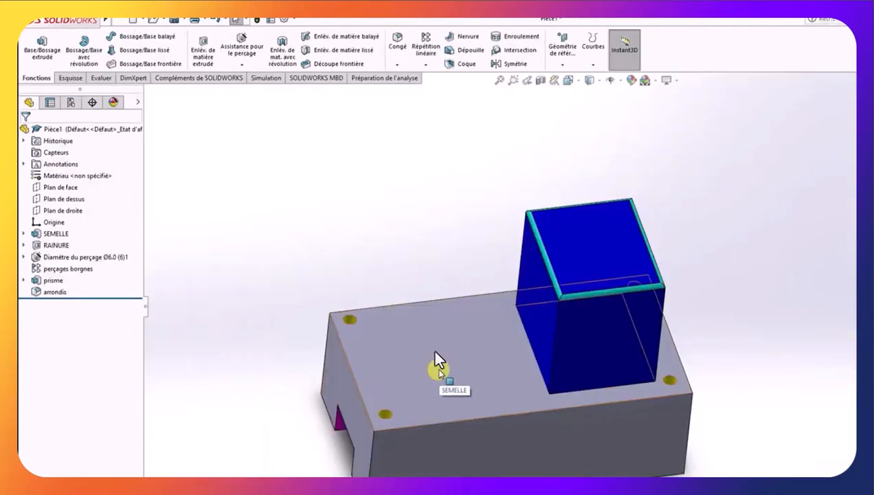
Sketch a circle about 41 mm in diameter on the base's top face, centred level with the short edge's midpoint, about 32 mm inward
click(438, 360)
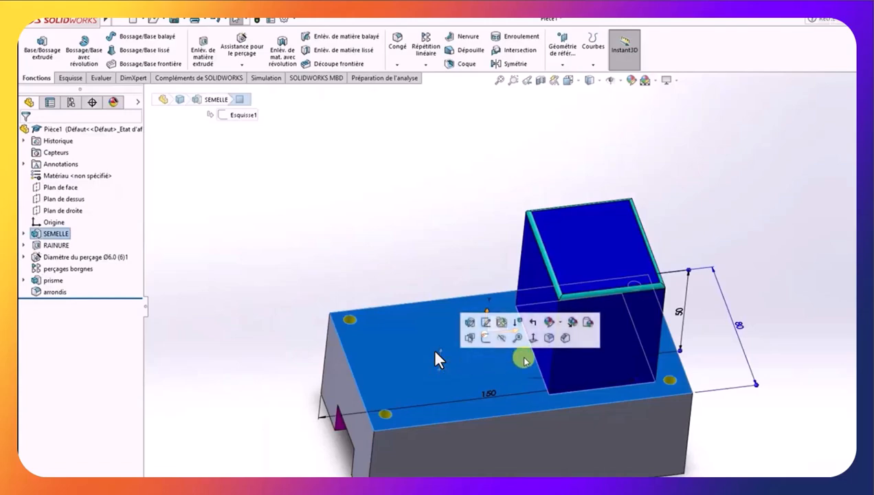
click(533, 337)
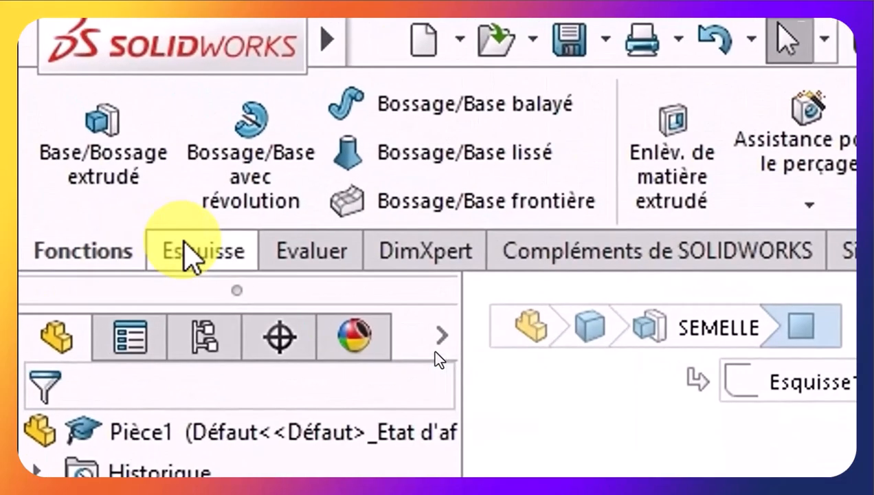
click(68, 78)
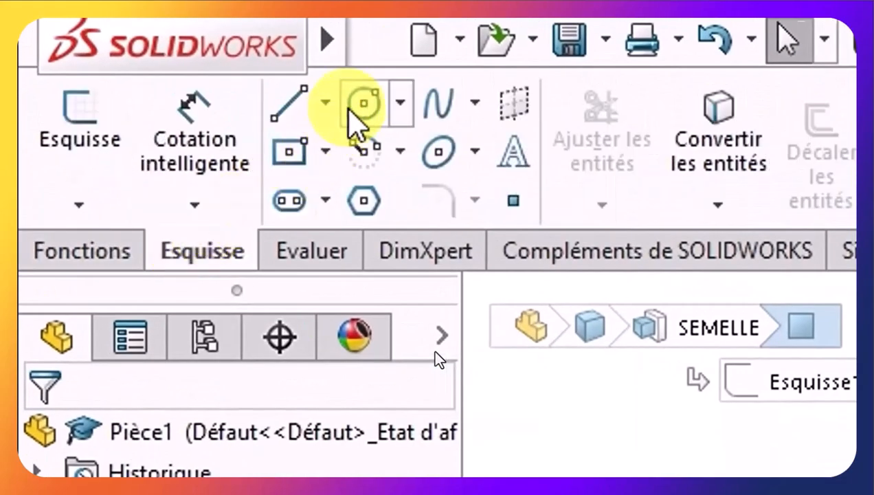
click(362, 110)
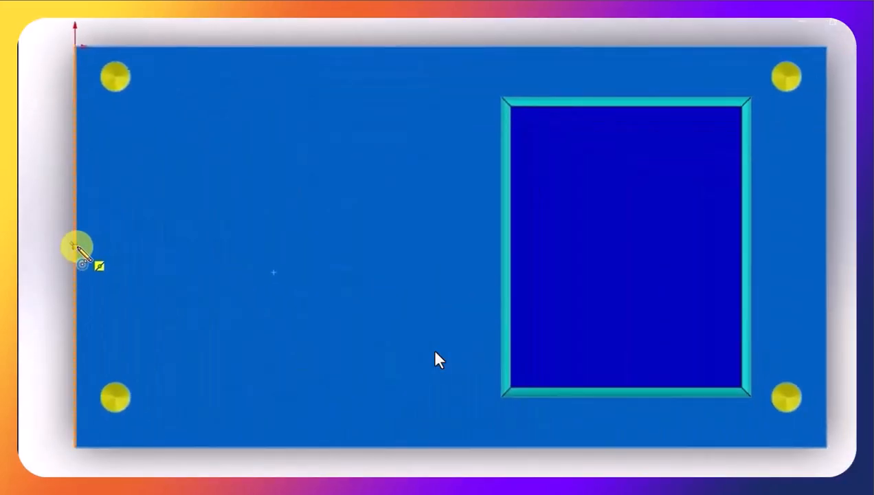
scroll(77, 246, down, 5)
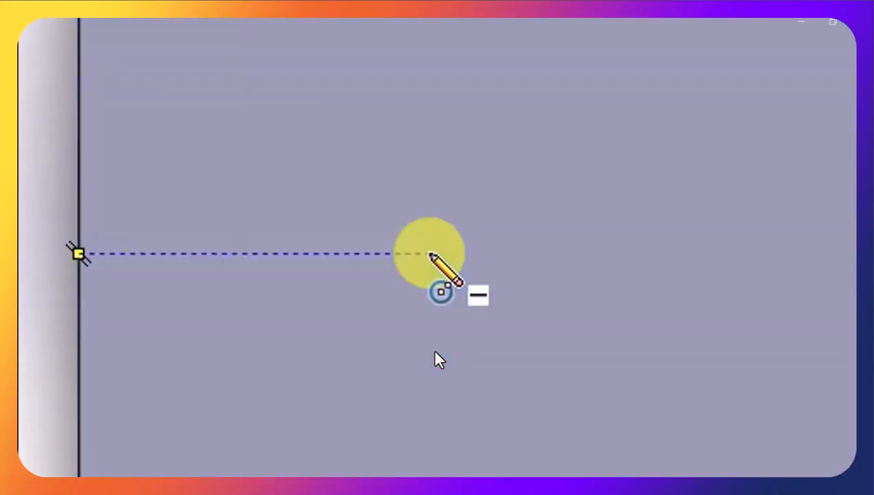
mouse_move(429, 253)
mouse_down()
mouse_move(536, 118)
mouse_move(578, 83)
mouse_up()
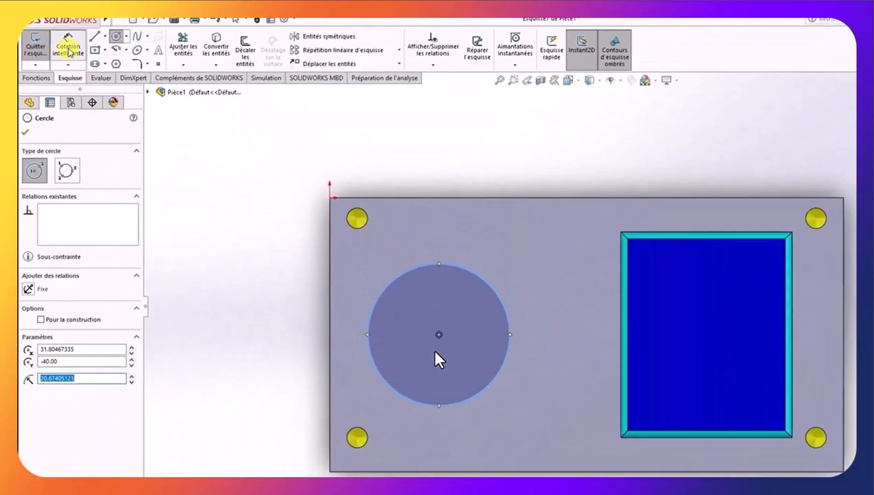
Dimension the circle's centre at 32 mm from the base's short edge opposite the block
click(68, 49)
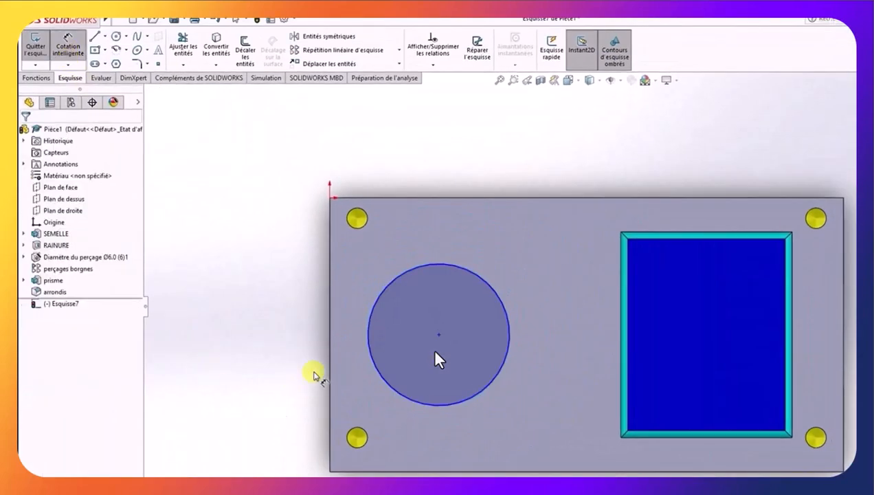
click(431, 349)
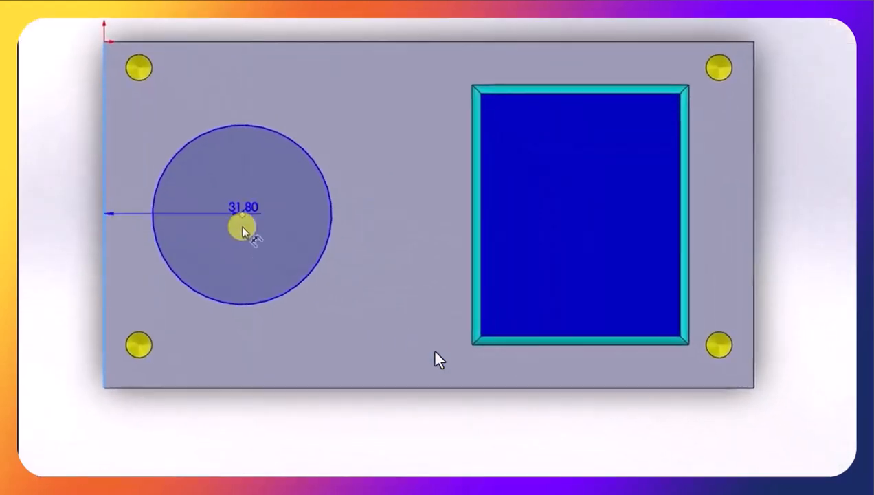
click(403, 483)
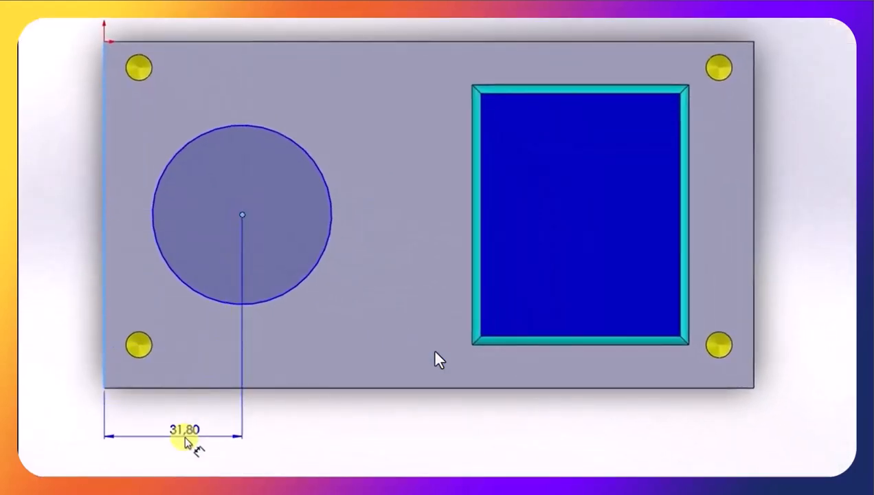
click(184, 437)
text(32)
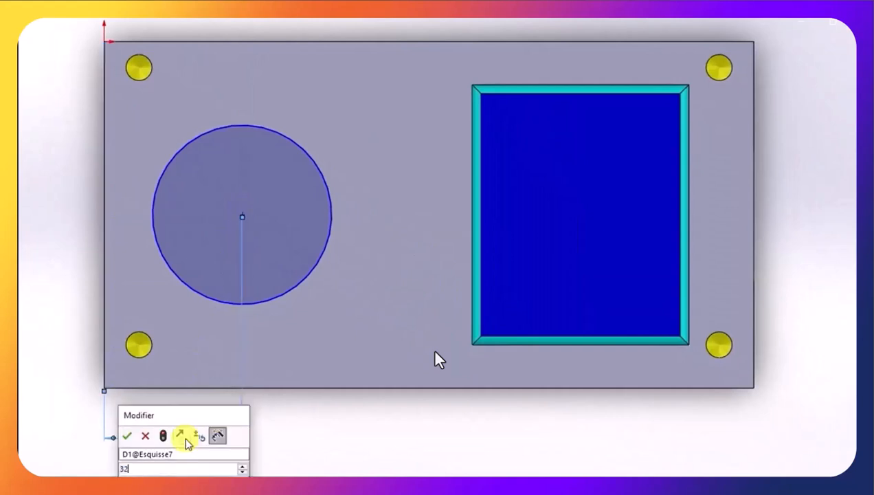
click(127, 437)
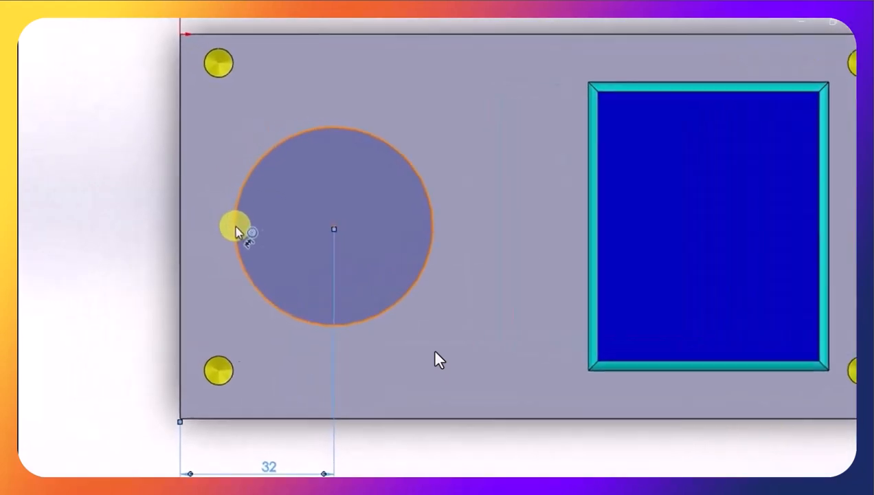
Dimension the circle's diameter at 40 mm
click(235, 232)
click(162, 231)
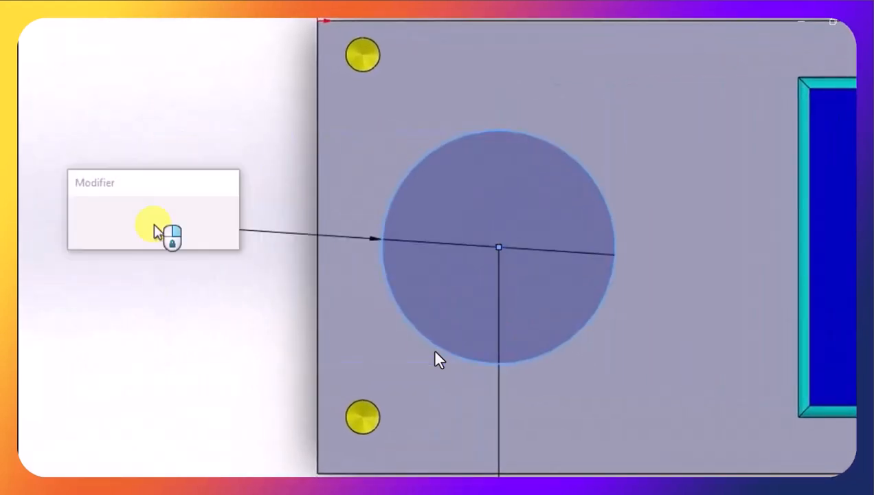
text(40)
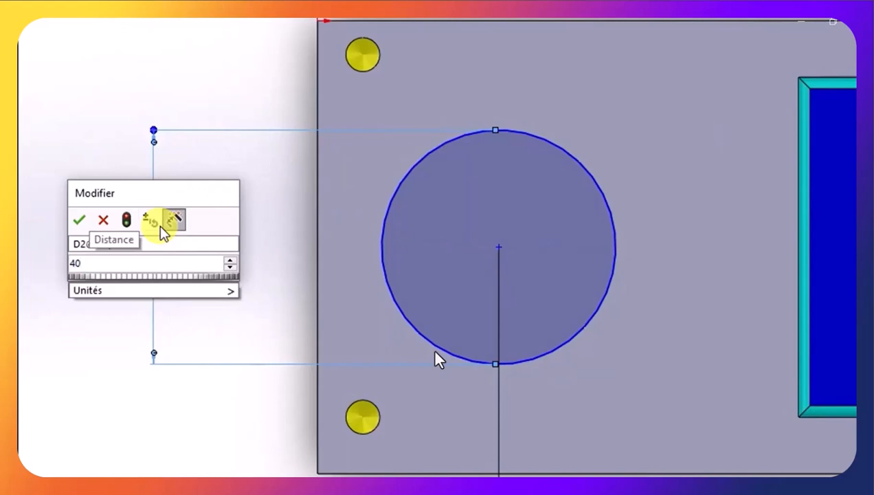
click(79, 220)
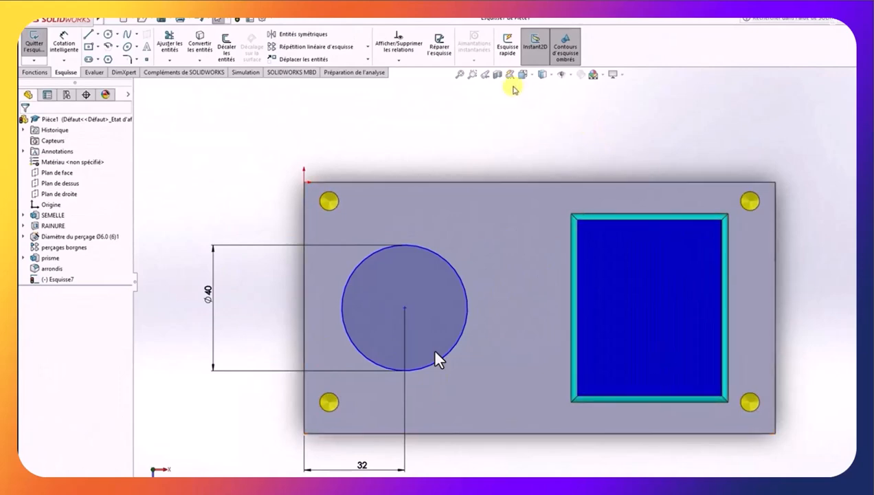
Extrude the circle as a 60 mm blind boss merged with the base
click(533, 76)
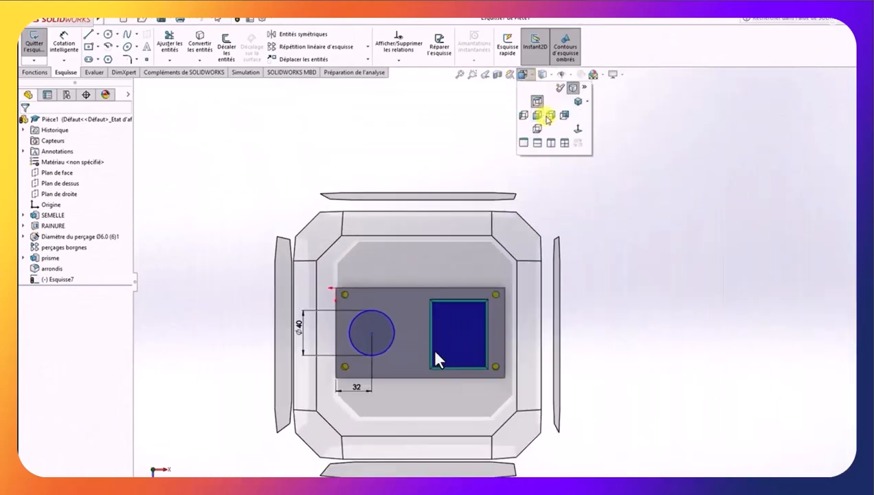
click(577, 102)
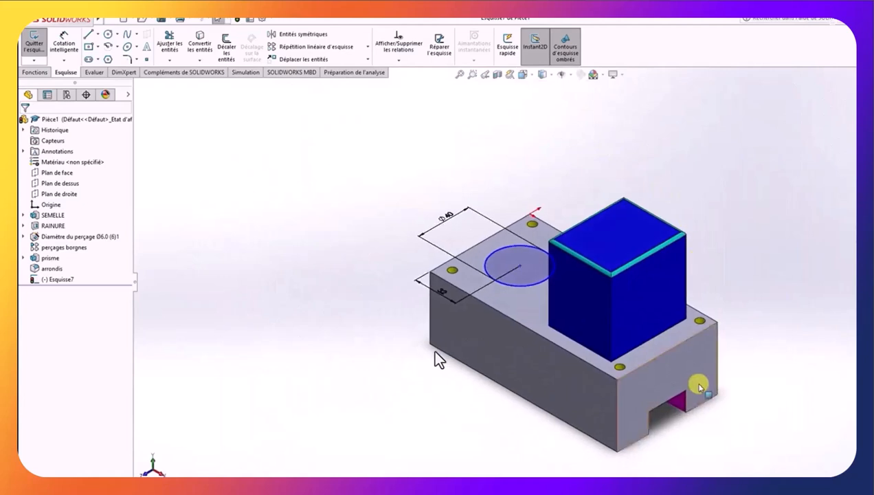
scroll(616, 326, down, 2)
scroll(564, 239, down, 2)
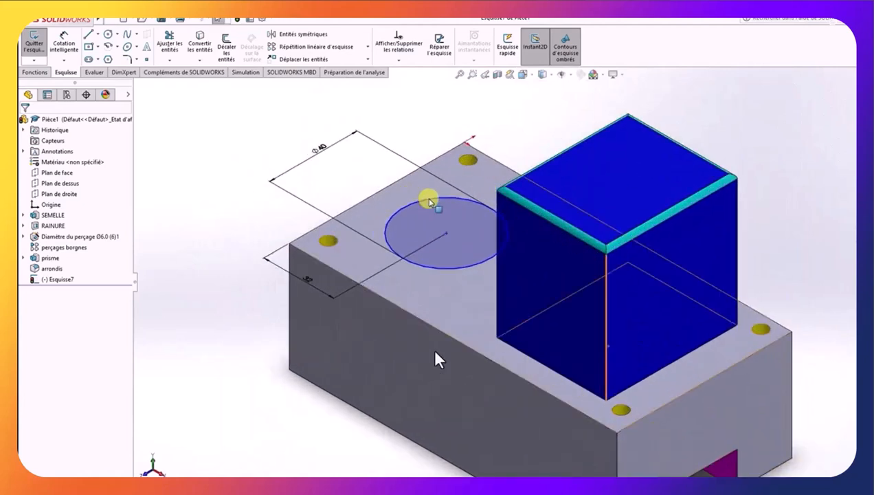
click(33, 73)
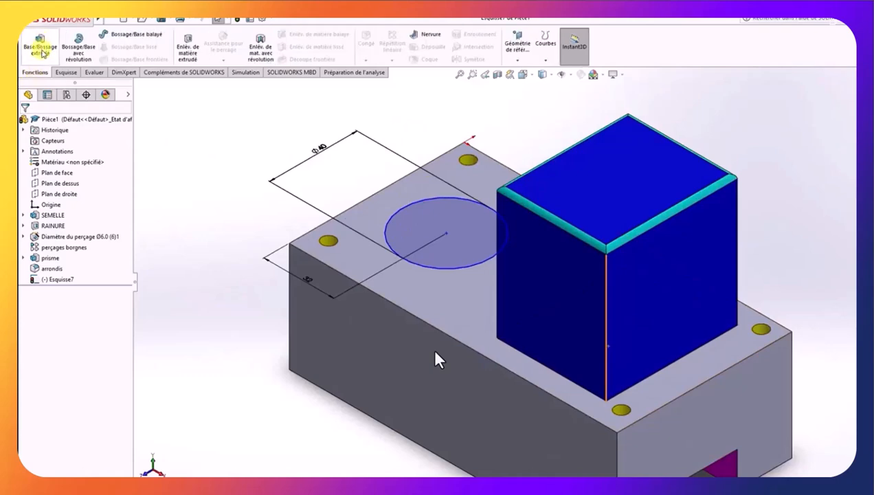
click(39, 52)
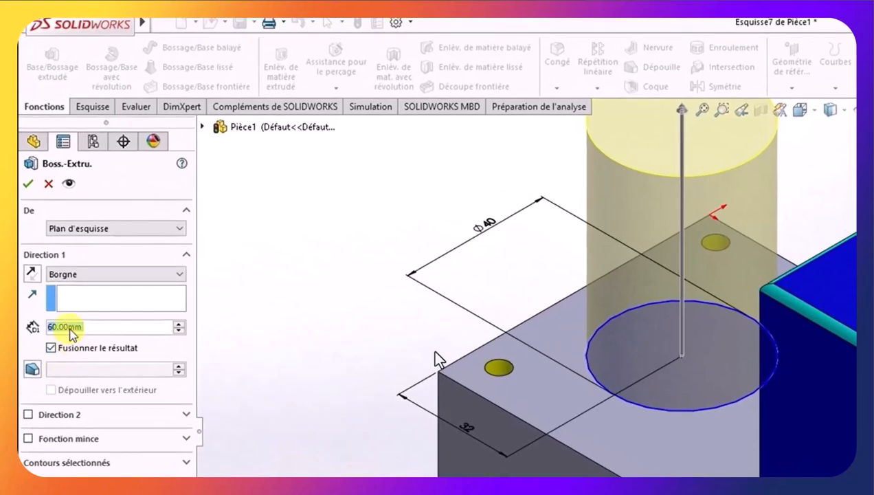
scroll(209, 329, up, 2)
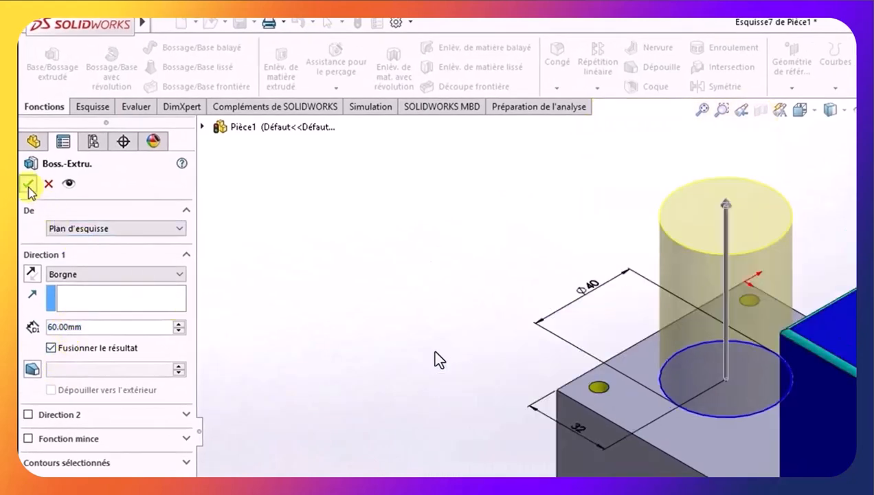
click(28, 184)
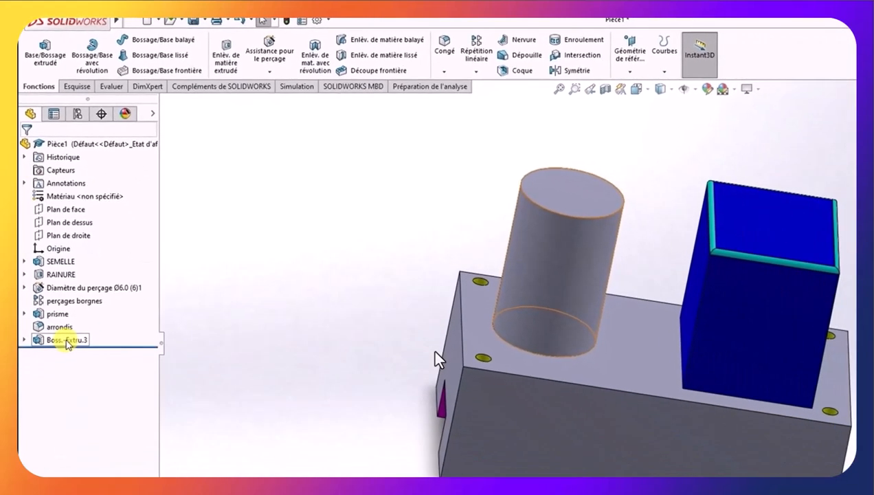
Apply a red colour from the standard palette to the cylinder's extrusion feature
click(635, 358)
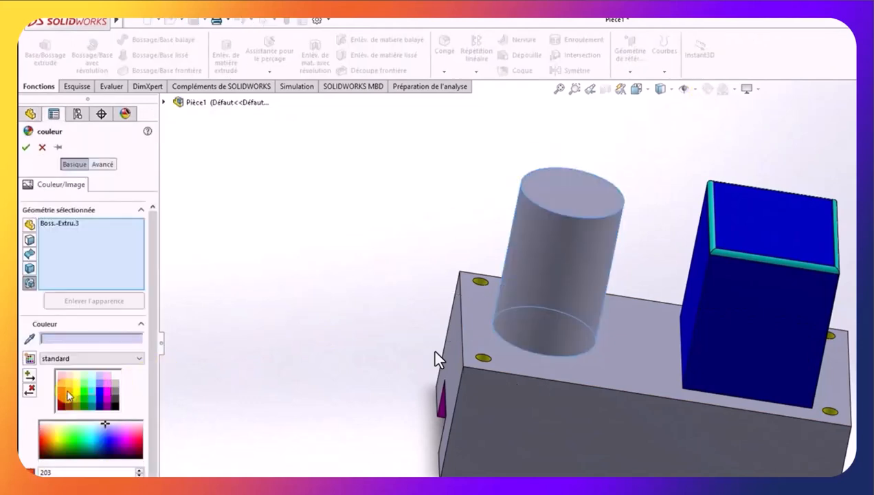
click(62, 391)
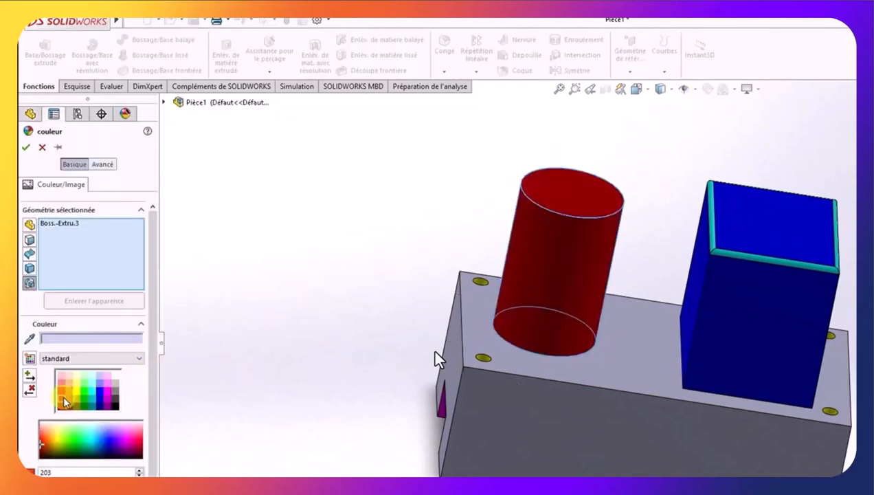
click(26, 148)
middle_drag(374, 285, 329, 412)
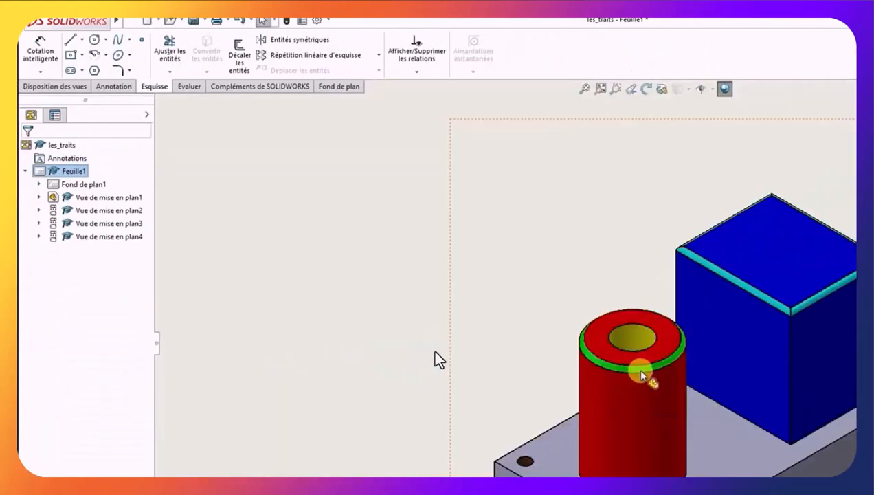
Check the distance and angle of the cylinder's chamfer in the front view of the les_traits drawing
scroll(638, 380, down, 2)
scroll(638, 380, up, 5)
scroll(431, 203, down, 3)
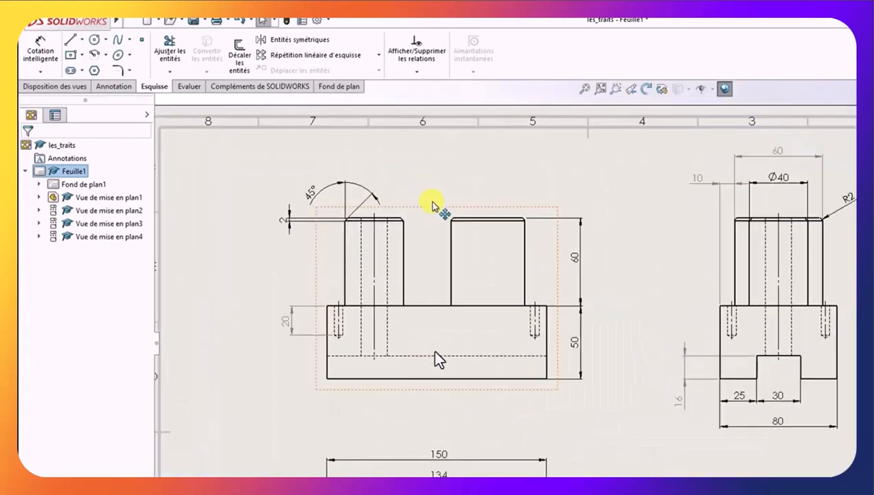
scroll(371, 223, down, 4)
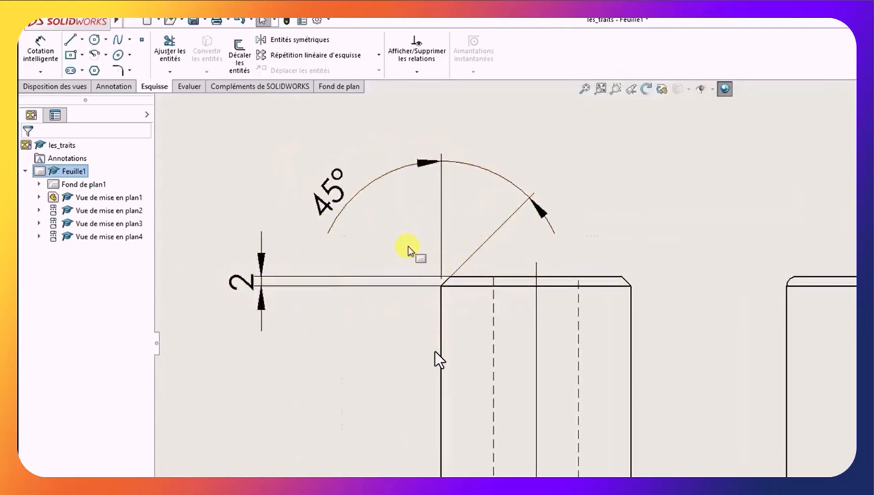
scroll(493, 303, up, 3)
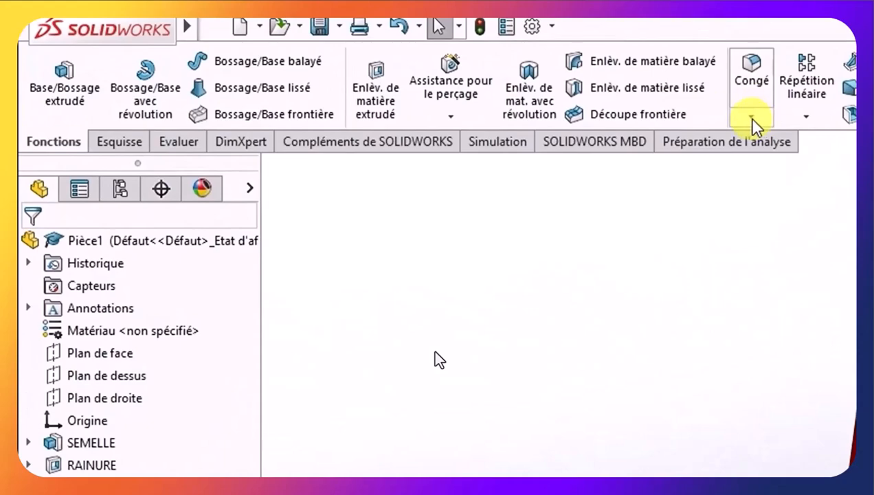
Create an angle-distance chamfer of 2 mm at 45° on the cylinder's top edge
click(751, 118)
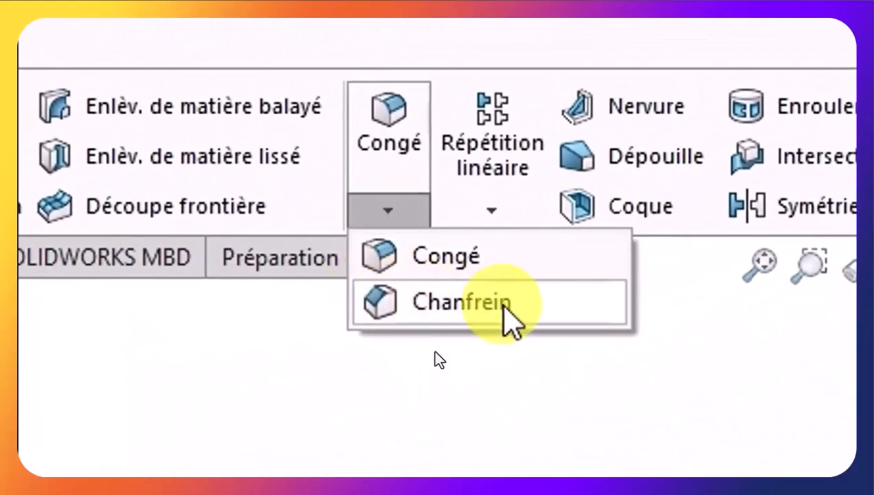
click(456, 305)
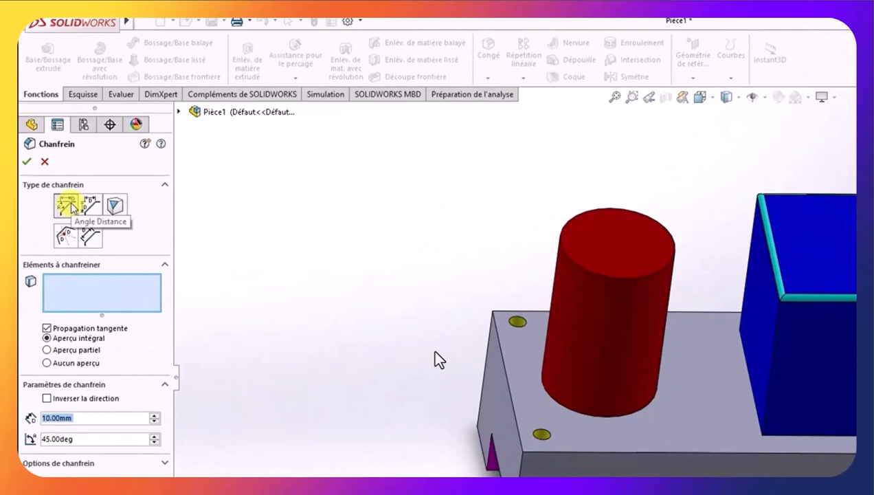
click(70, 209)
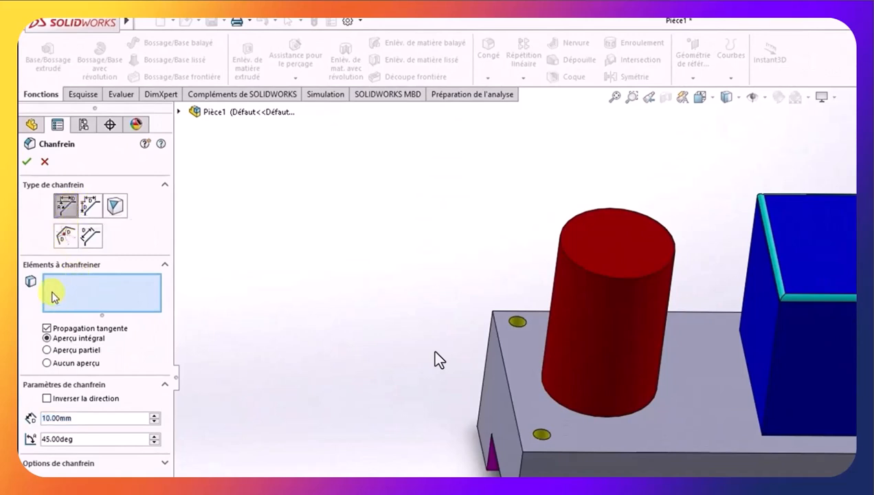
scroll(684, 241, down, 3)
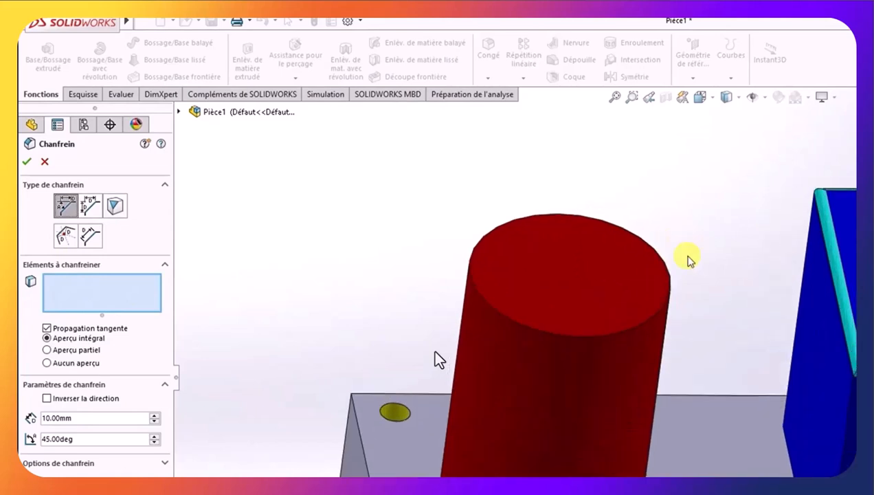
click(619, 337)
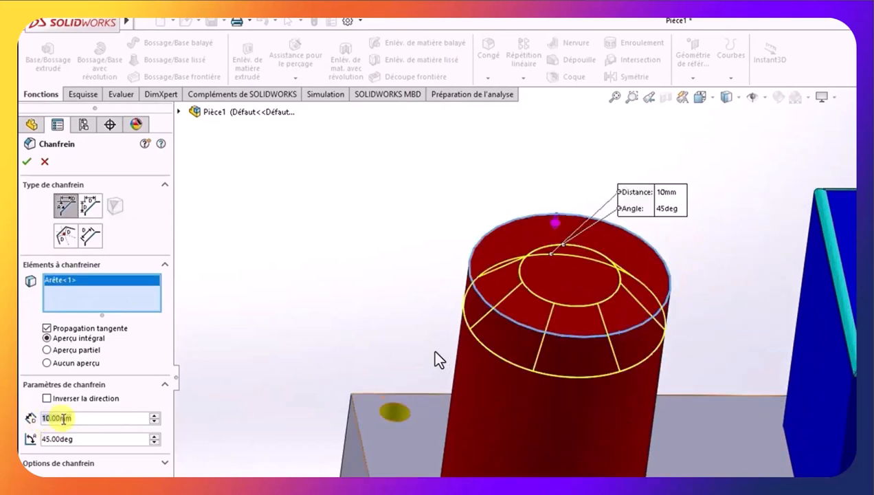
text(2)
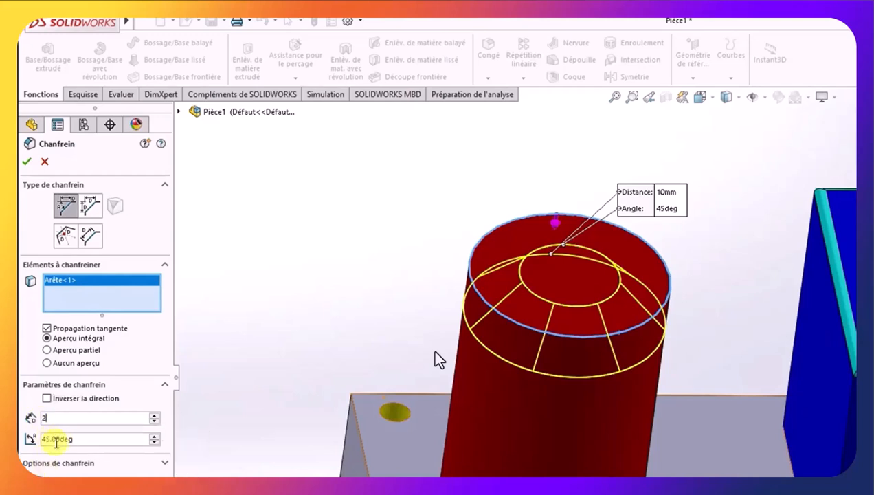
click(61, 443)
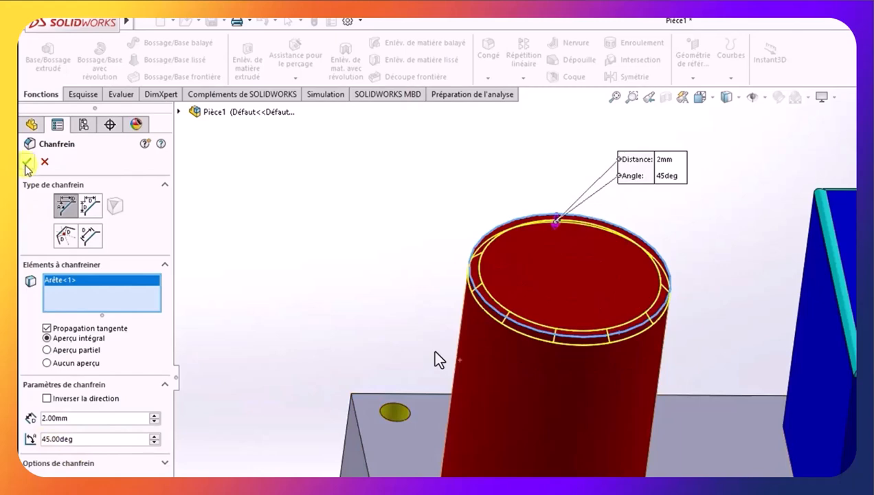
key(Return)
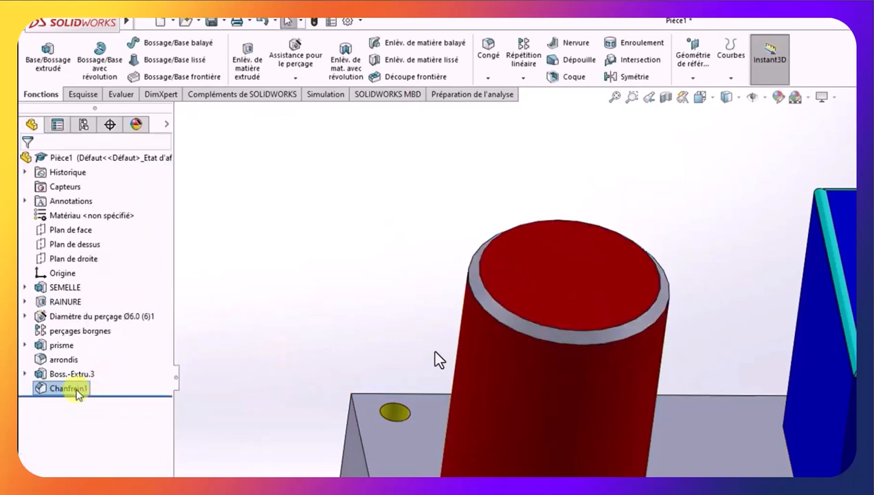
Apply a green colour from the standard palette to the Chanfrein1 chamfer feature
click(778, 98)
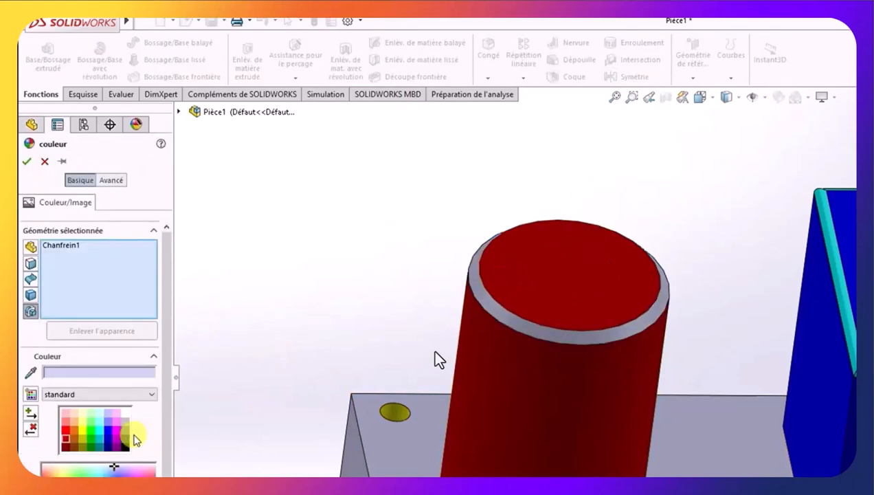
click(90, 435)
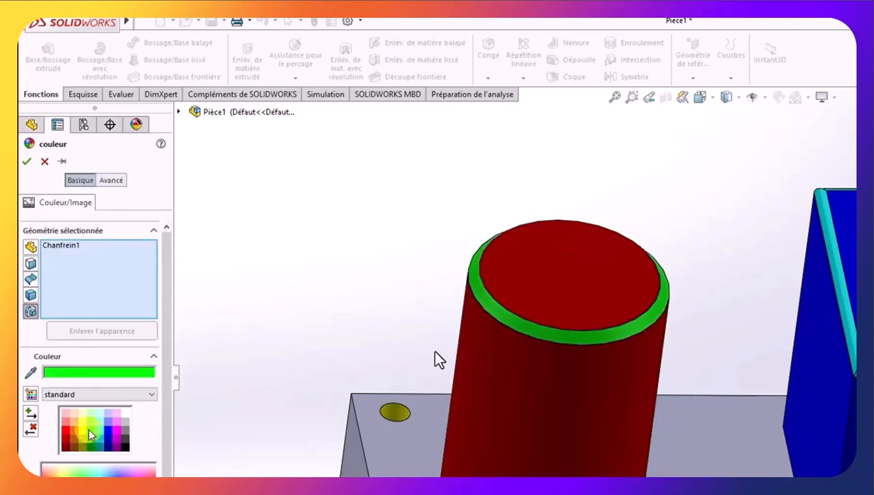
click(91, 441)
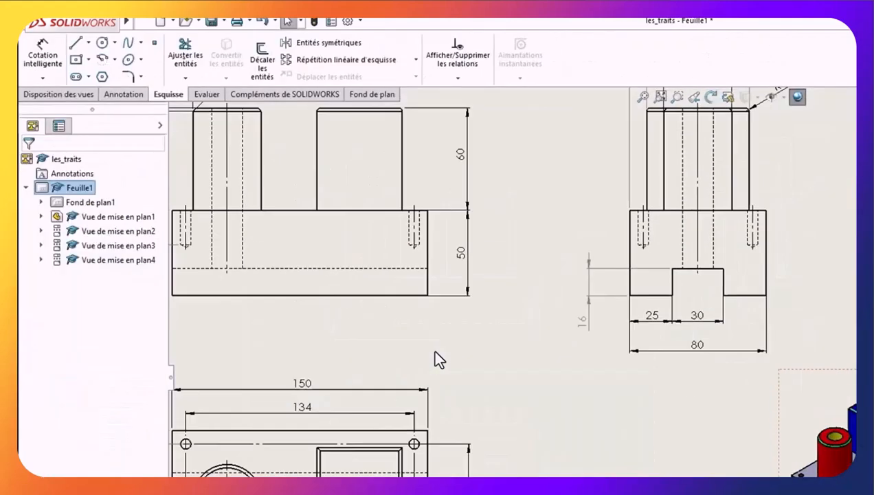
Check the cylinder bore's extent, diameter and position in the isometric, front and top views of the les_traits drawing
scroll(773, 459, down, 8)
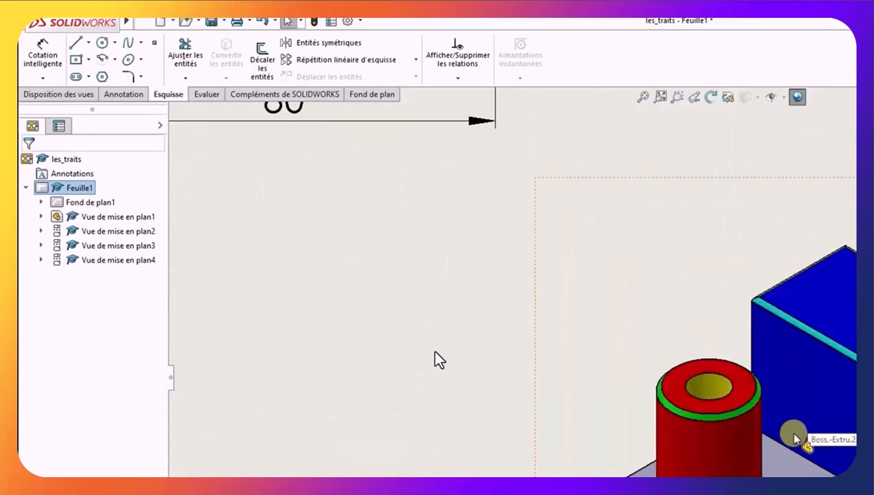
scroll(714, 419, down, 3)
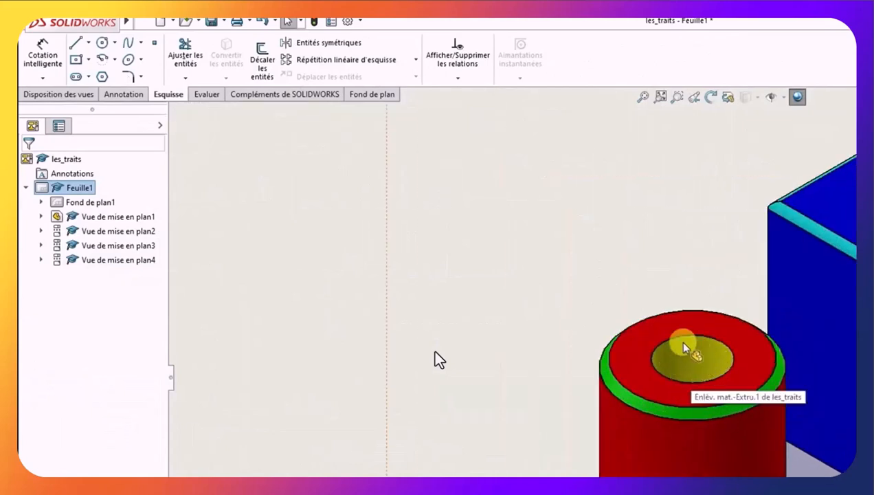
scroll(702, 362, up, 10)
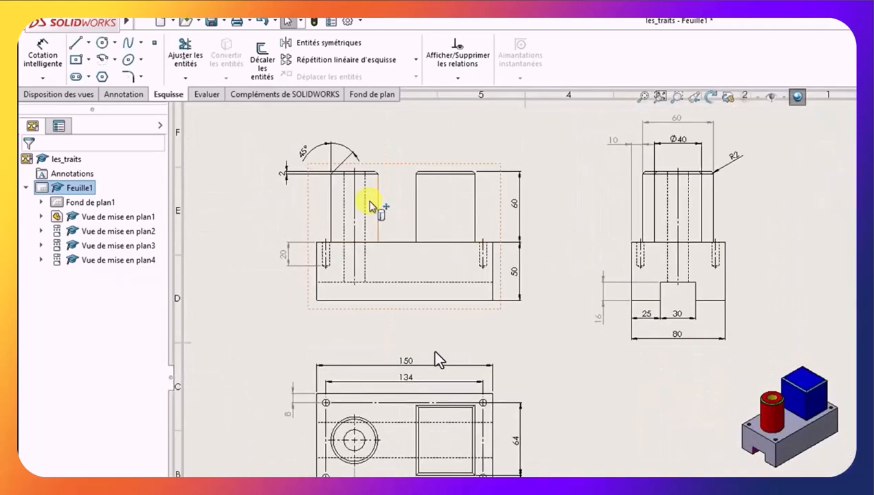
scroll(371, 204, down, 2)
scroll(410, 197, down, 1)
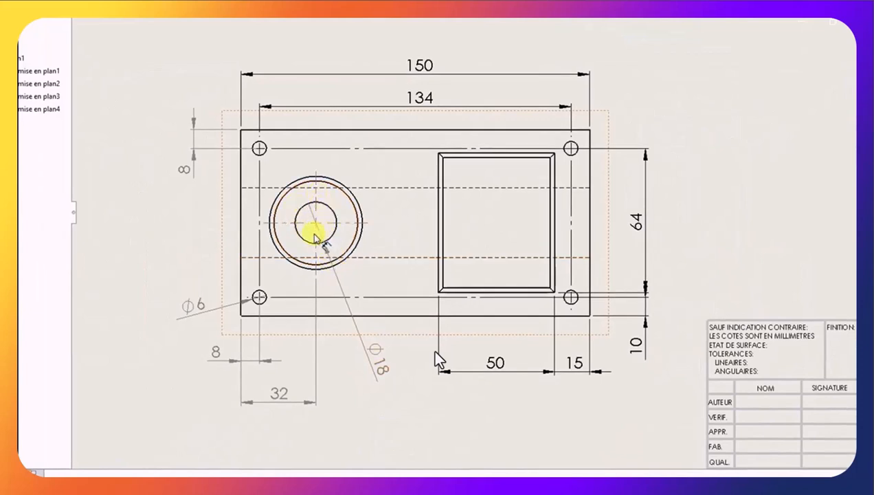
click(376, 360)
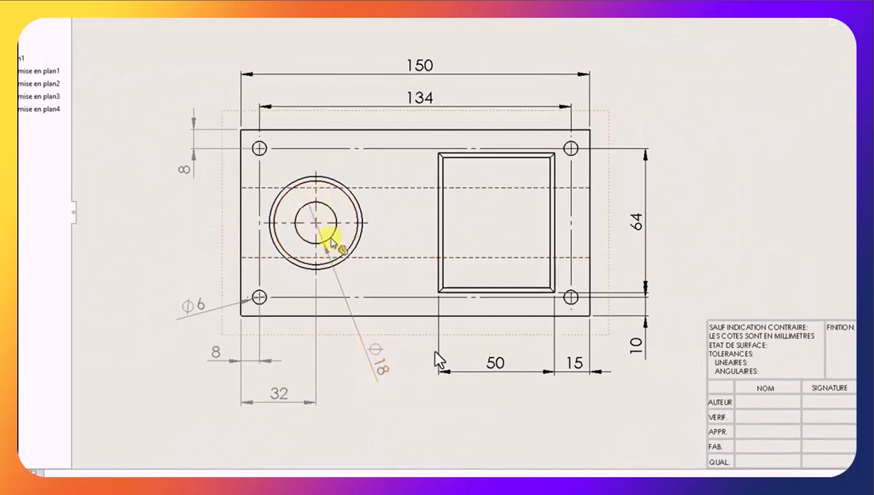
click(302, 407)
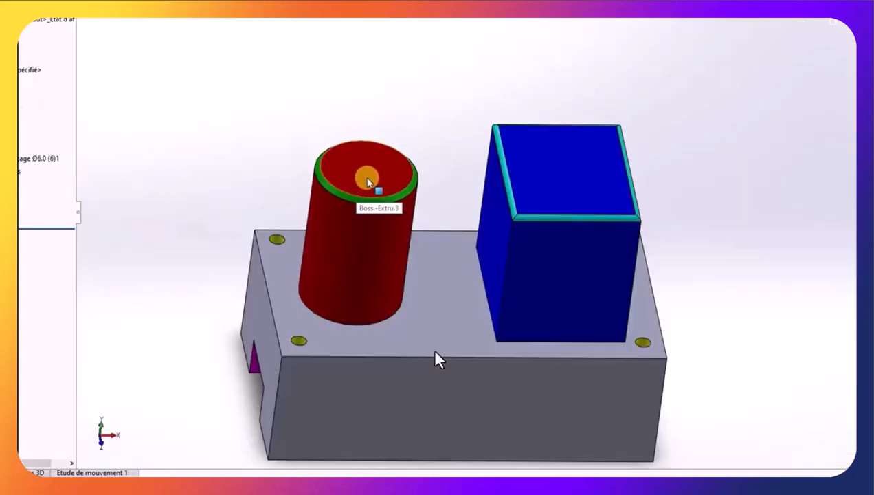
Start a sketch on the cylinder's top face and draw a concentric circle about 13.6 mm in diameter
click(366, 181)
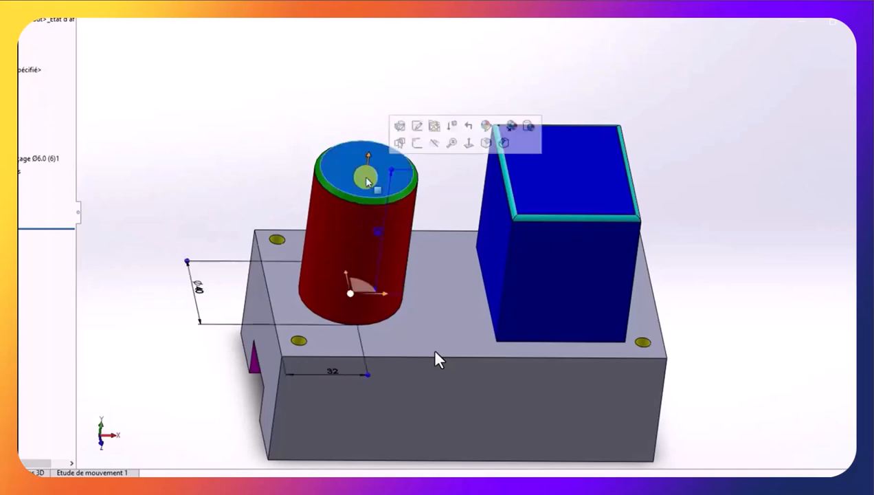
click(471, 144)
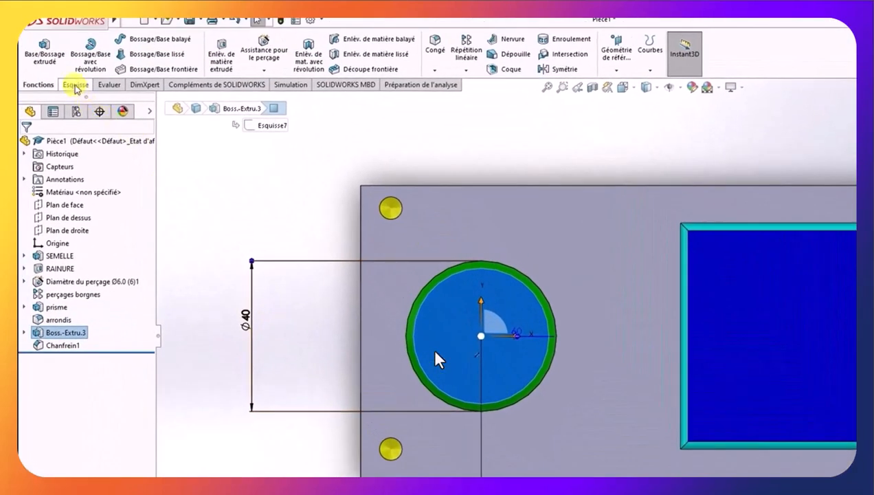
click(75, 86)
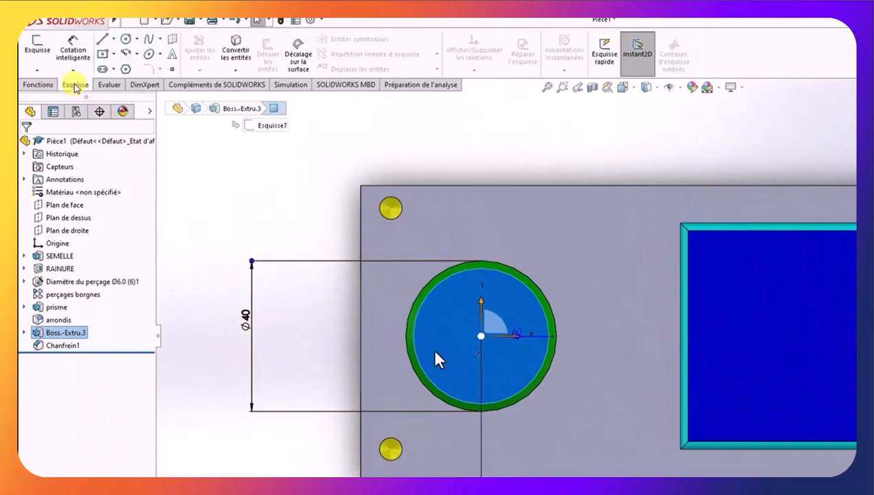
click(124, 39)
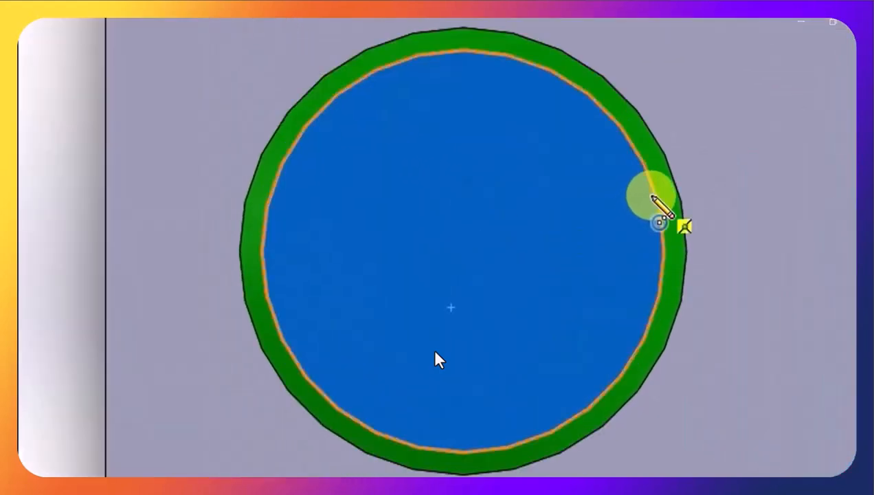
mouse_move(655, 192)
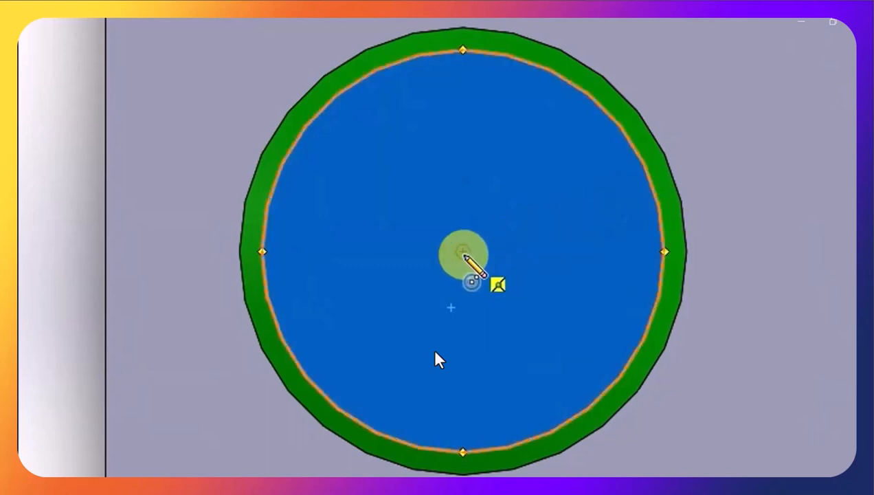
drag(463, 253, 514, 196)
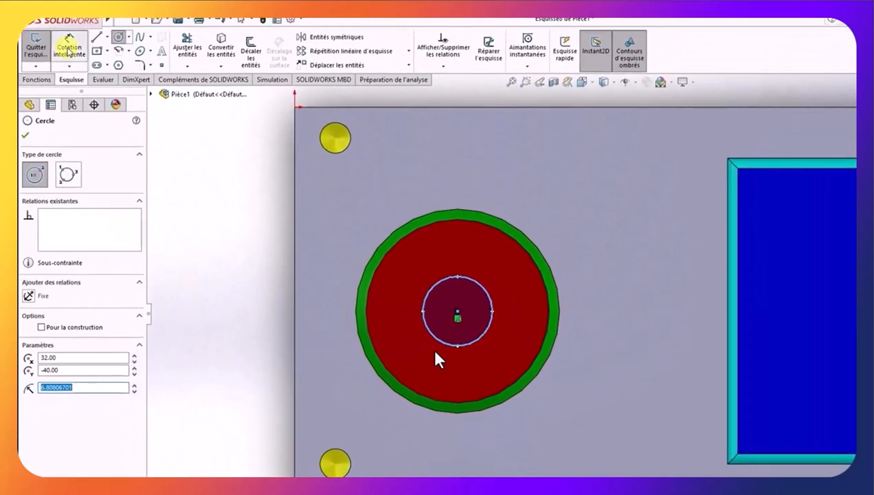
Dimension the bore circle's diameter and set it to 18 mm
click(69, 45)
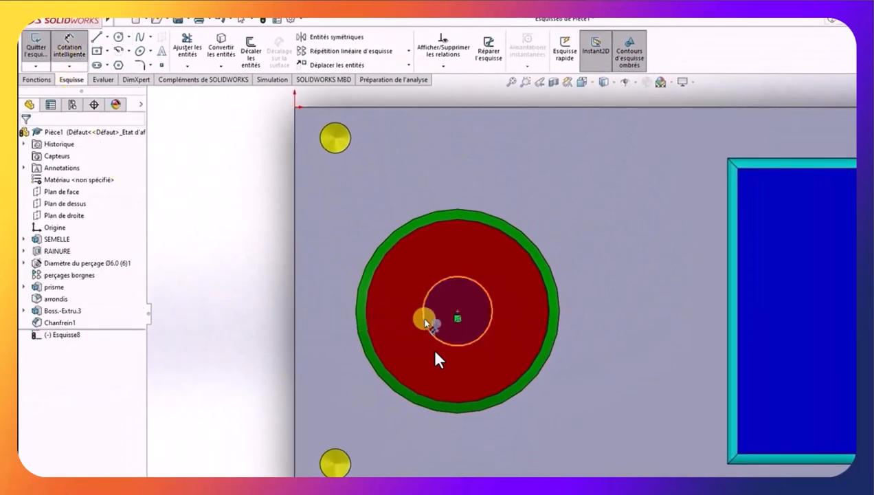
click(424, 322)
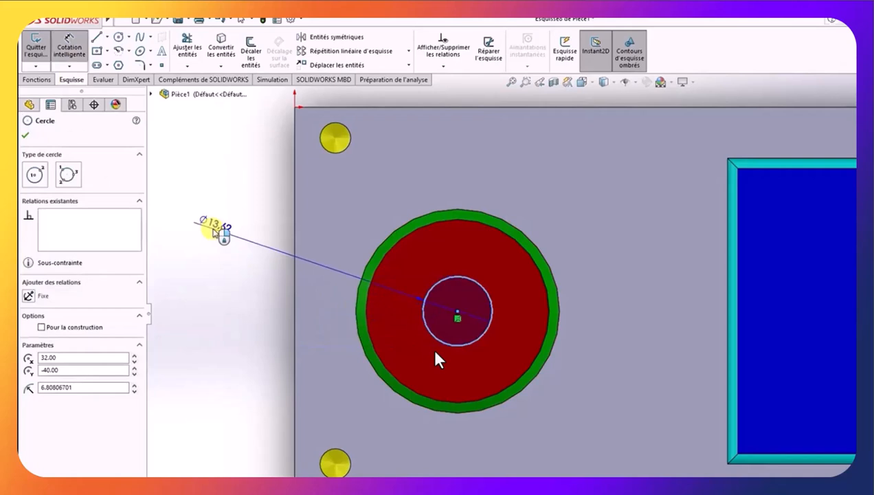
click(214, 233)
text(1)
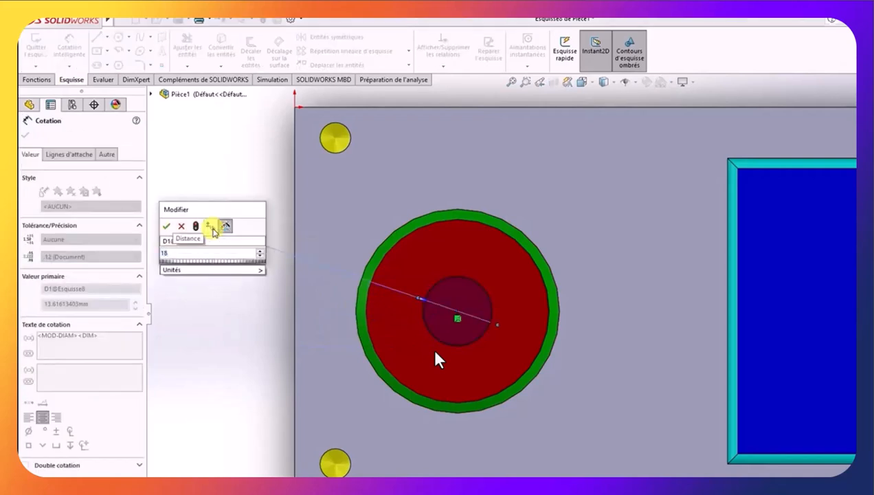
text(8)
click(166, 225)
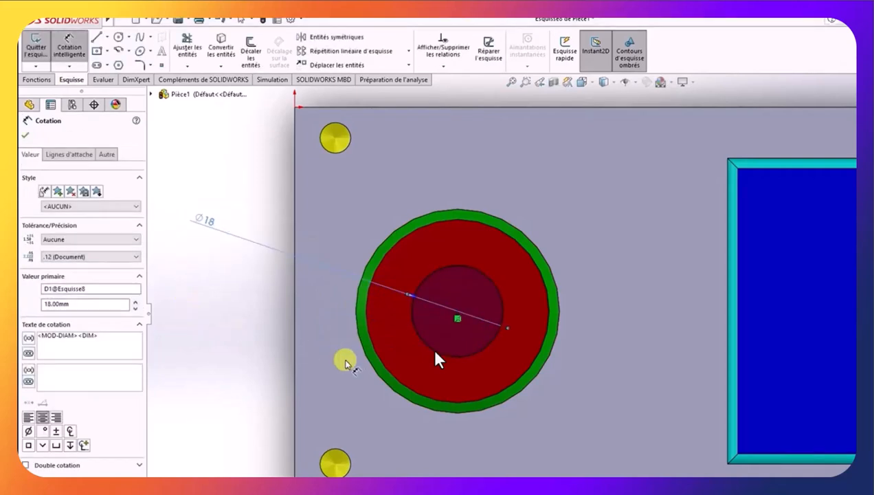
click(296, 371)
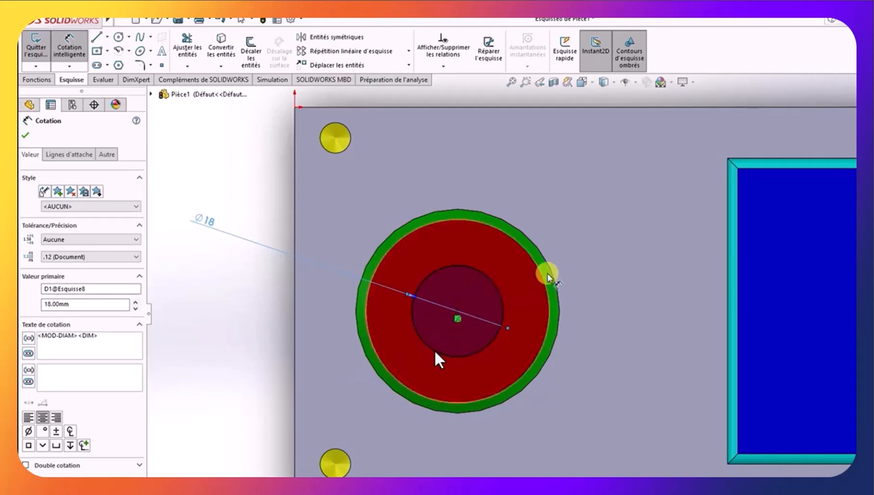
Cut-extrude the circle down through the cylinder and base to the groove using the "Jusqu'à la prochaine surface" end condition
mouse_move(416, 327)
middle_down()
mouse_move(785, 176)
mouse_move(736, 207)
middle_up()
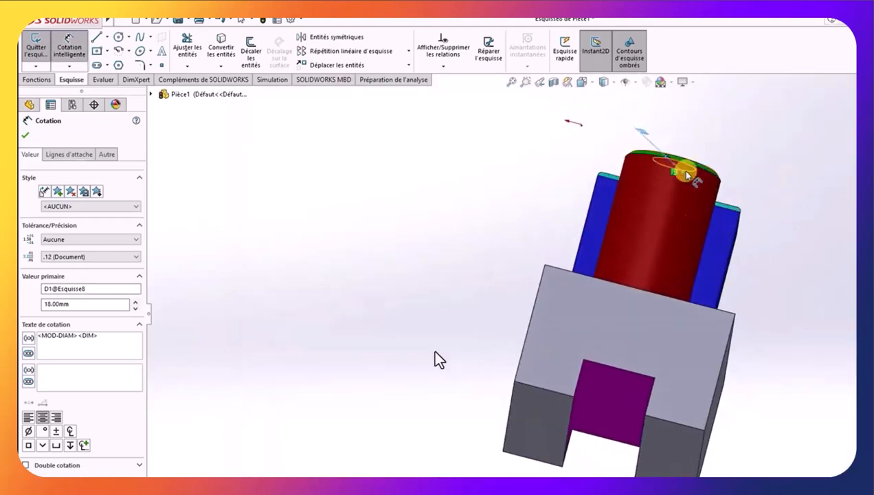
middle_drag(771, 280, 707, 324)
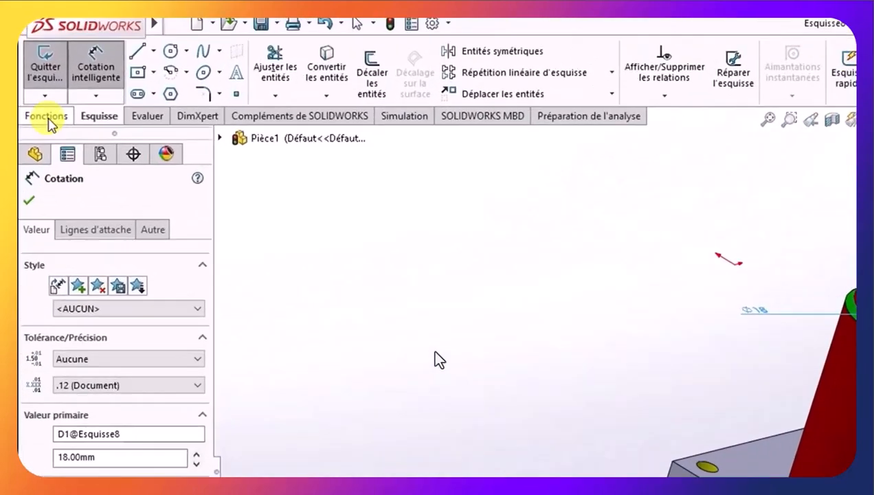
click(46, 116)
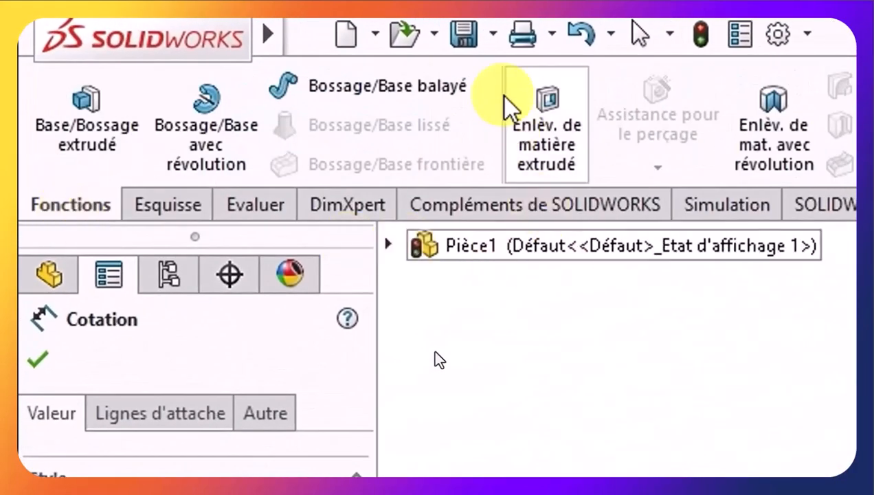
click(536, 141)
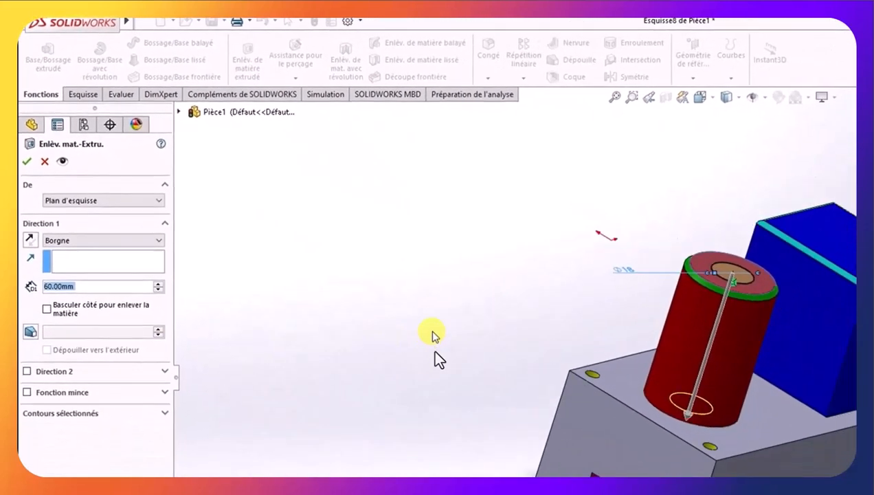
middle_drag(434, 336, 452, 256)
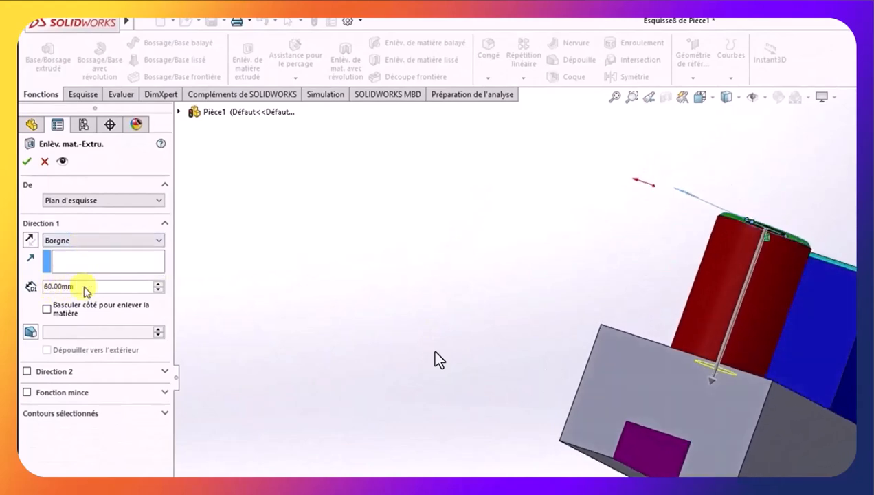
click(146, 241)
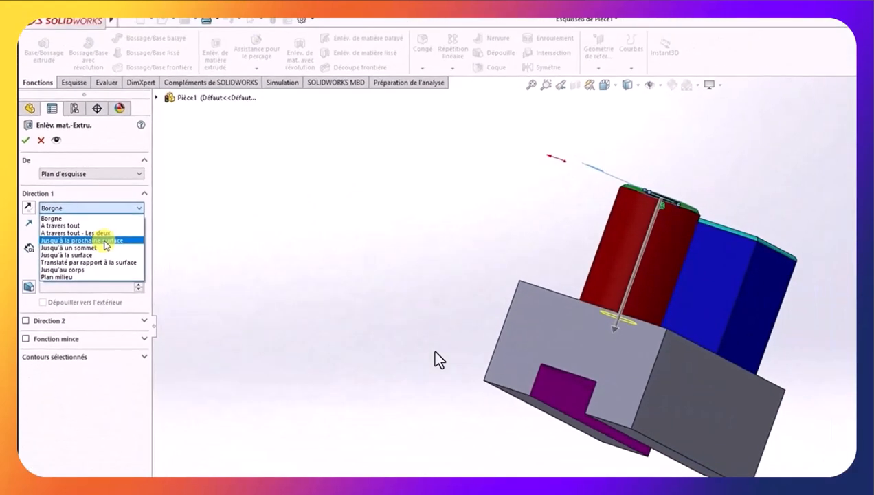
click(105, 240)
middle_drag(618, 303, 664, 285)
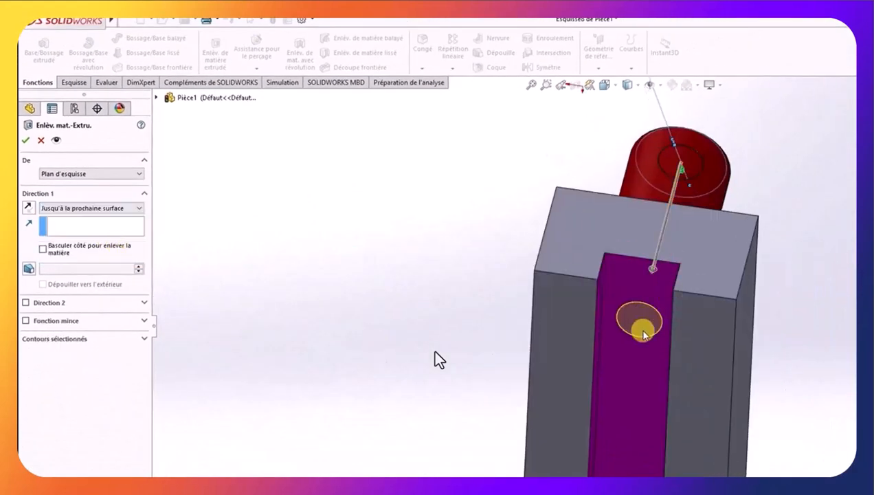
middle_drag(640, 333, 589, 406)
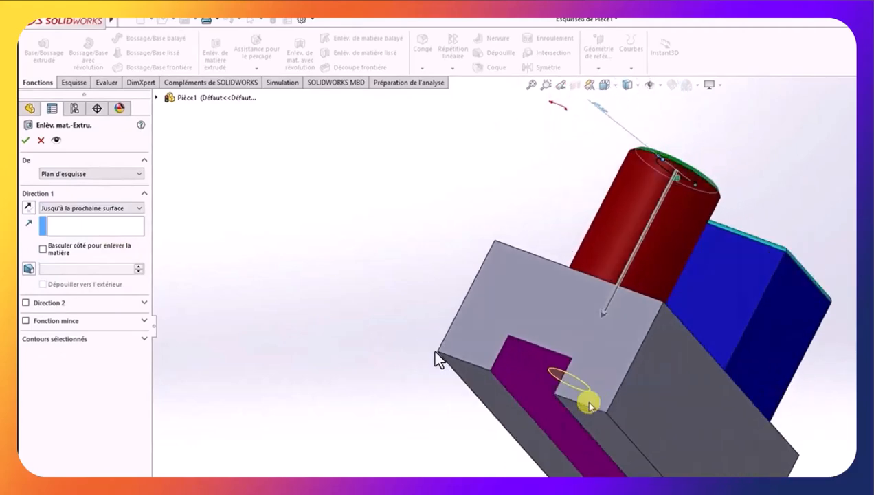
click(27, 142)
Rename the bore's cut-extrude feature as alésage
middle_drag(326, 426, 237, 451)
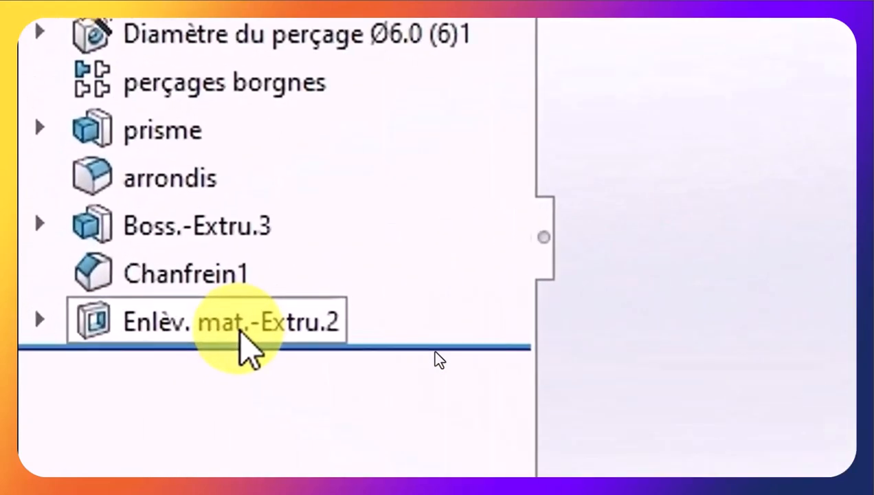
click(230, 326)
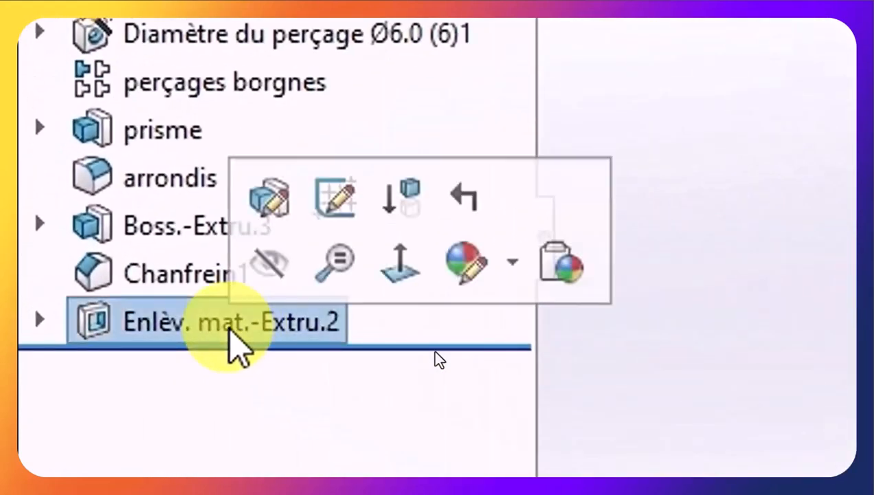
click(229, 326)
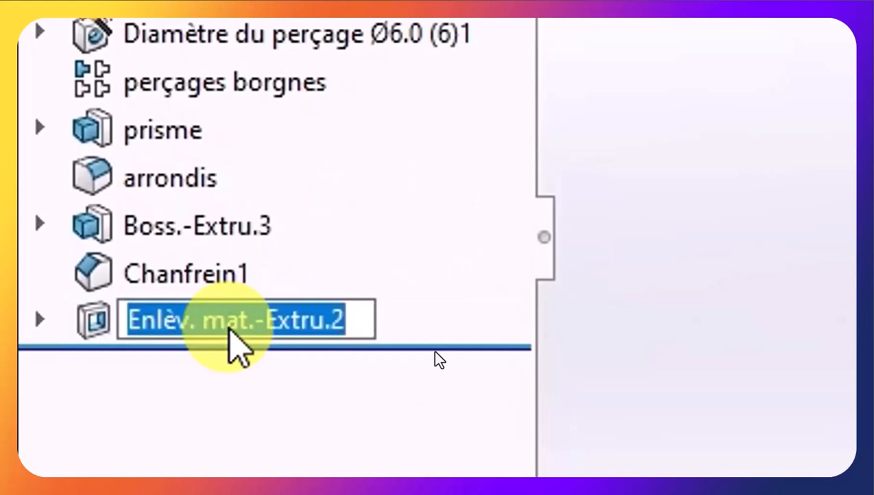
text(alésage)
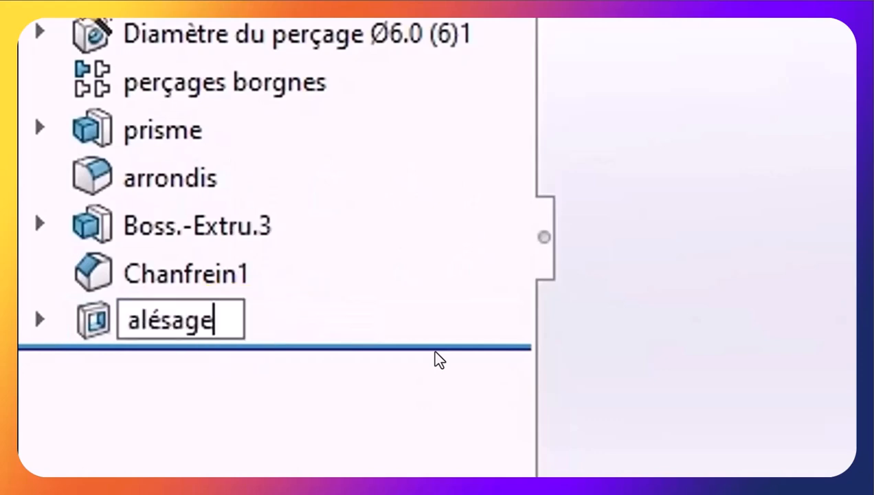
key(Return)
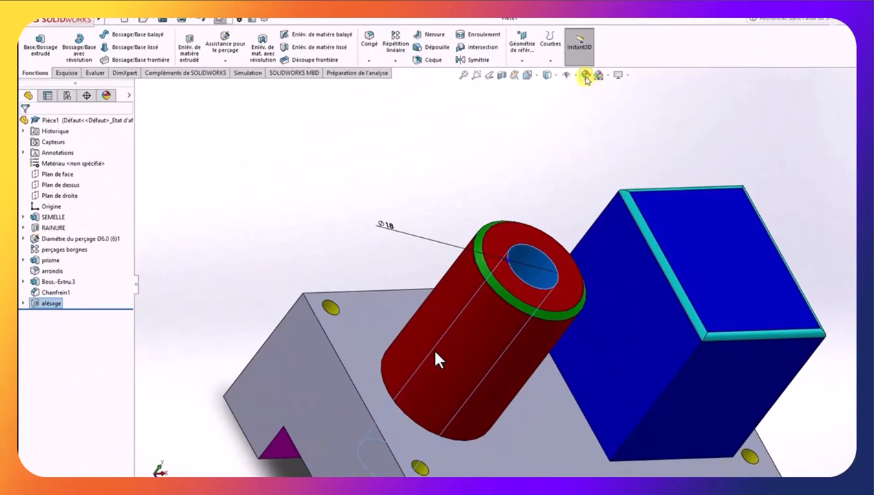
Apply a yellow colour (RGB 255, 255, 0) from the standard palette to the alésage feature
click(586, 76)
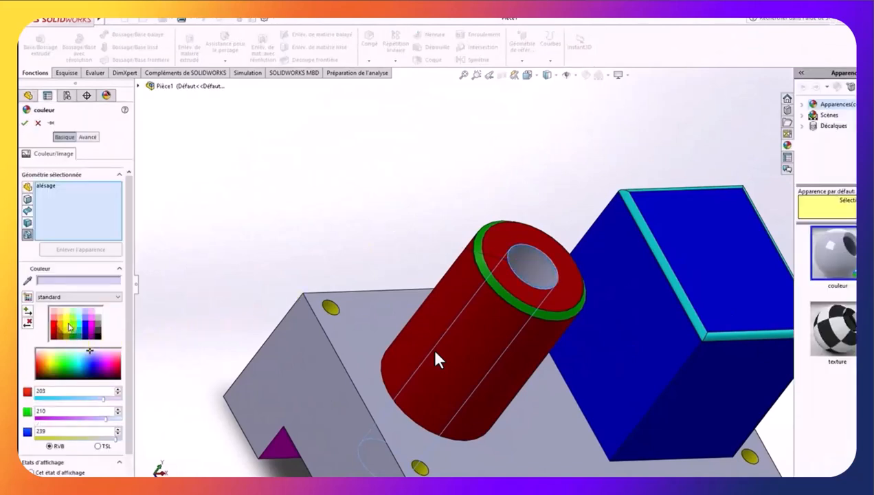
click(67, 320)
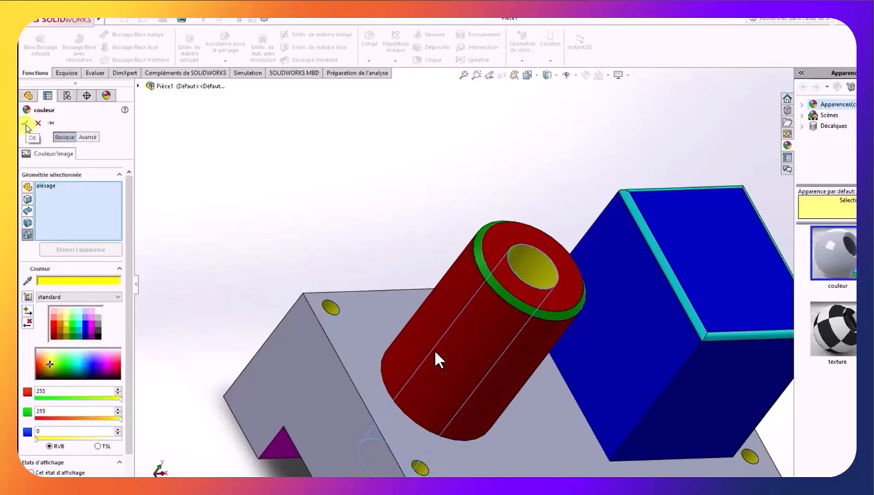
click(26, 125)
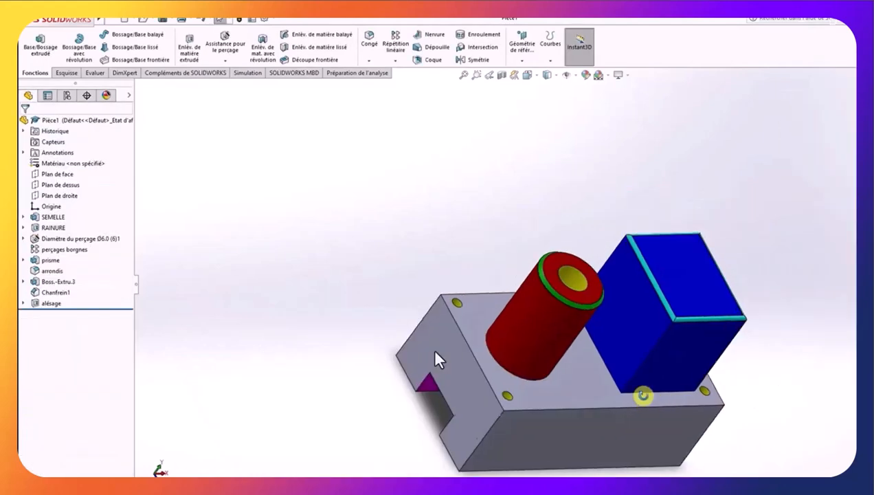
Display the part in the "Lignes cachées apparentes" style and examine the hidden edges of the bore and holes
middle_drag(643, 396, 573, 297)
click(548, 75)
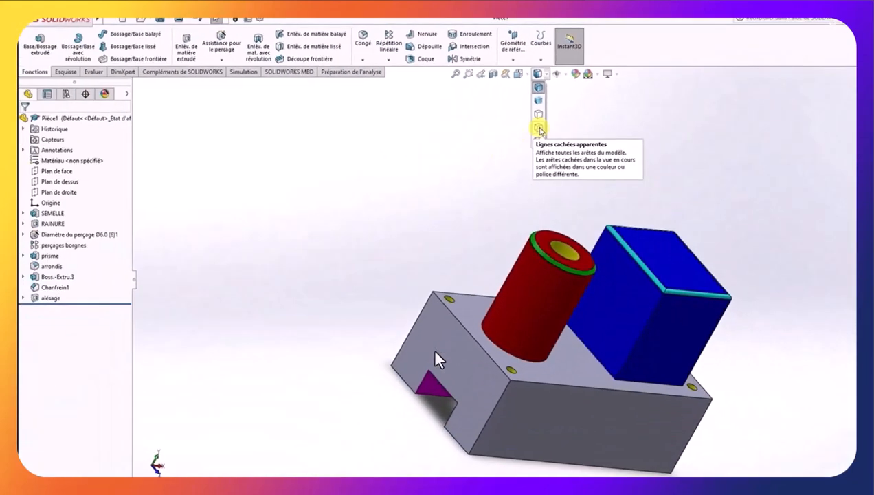
click(395, 245)
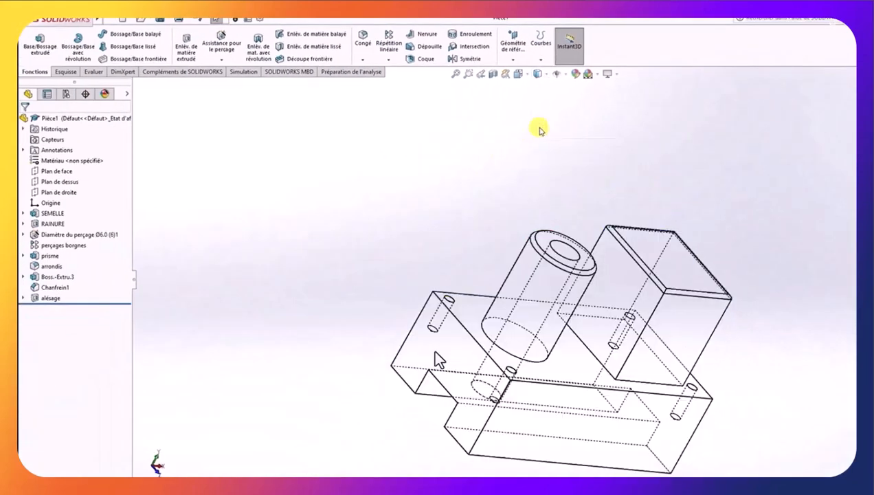
middle_drag(777, 366, 601, 358)
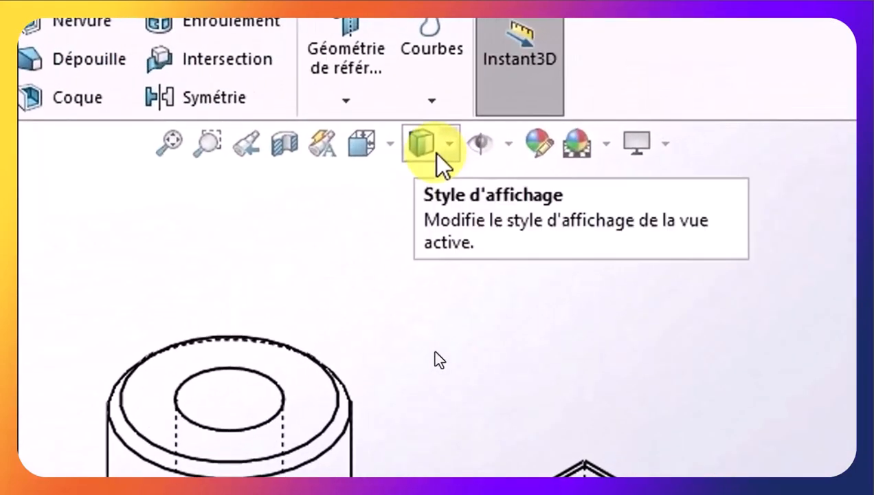
Open the display style choices for the model view
click(448, 146)
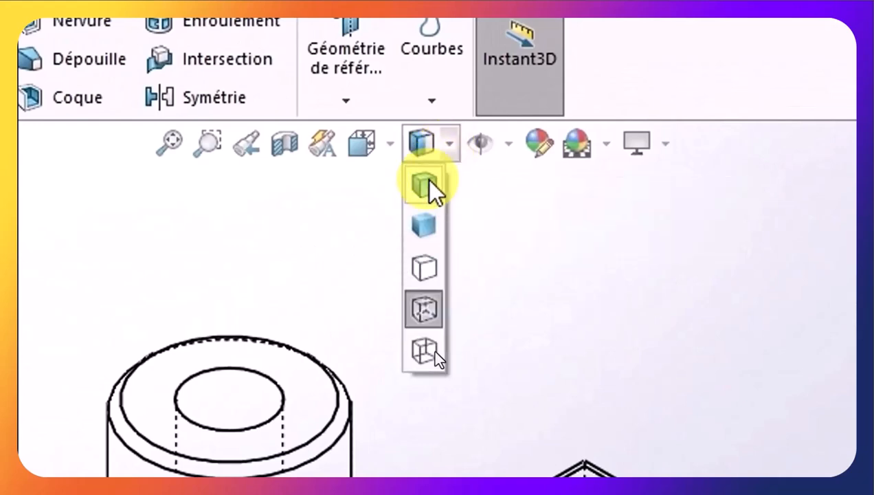